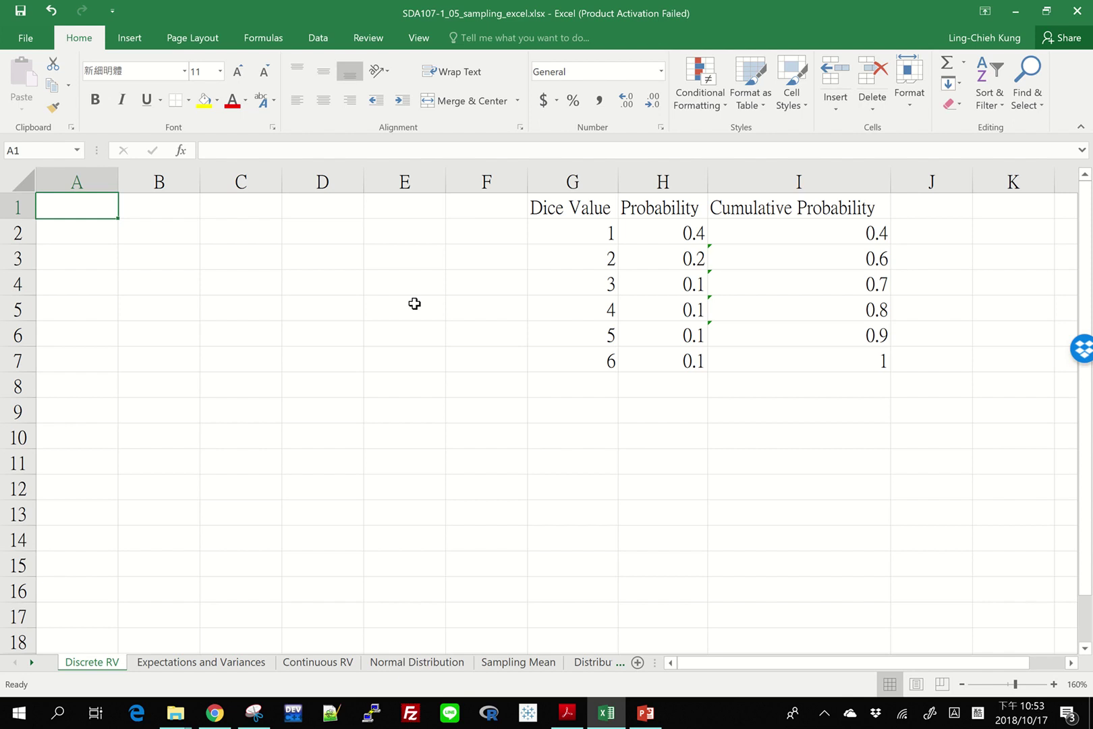
# Enter =RANDBETWEEN(1, 6) in A1 to roll a random die value.
pyautogui.write('=')
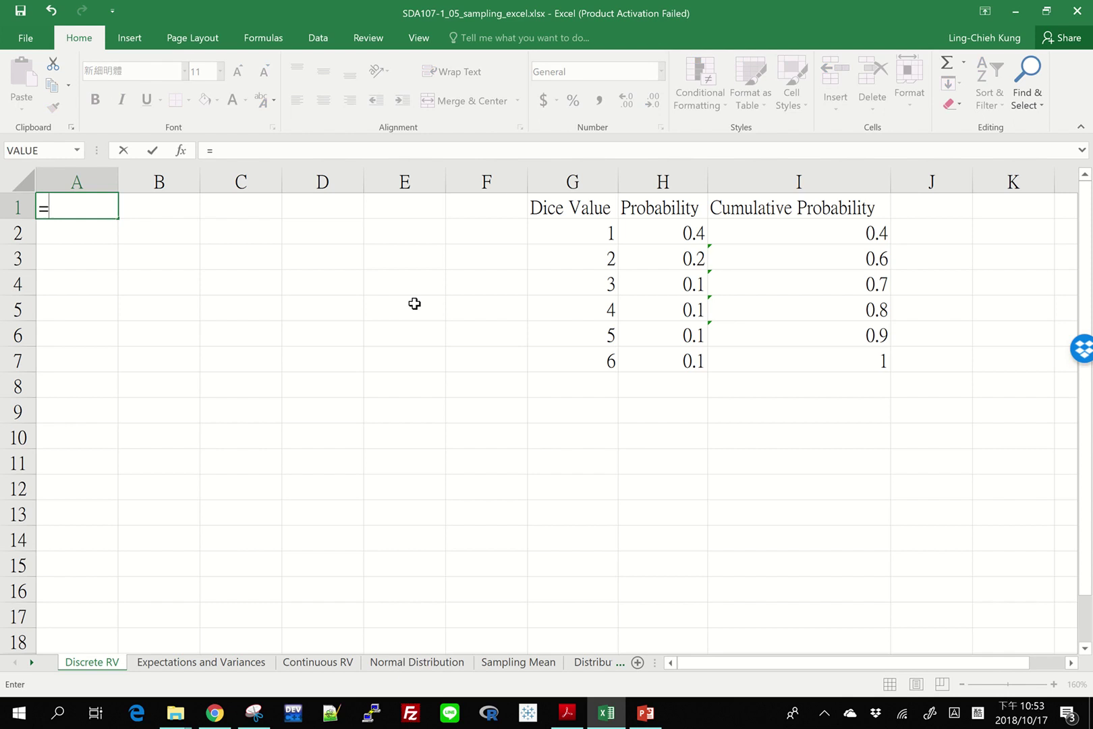
pyautogui.write('randb')
pyautogui.press('Tab')
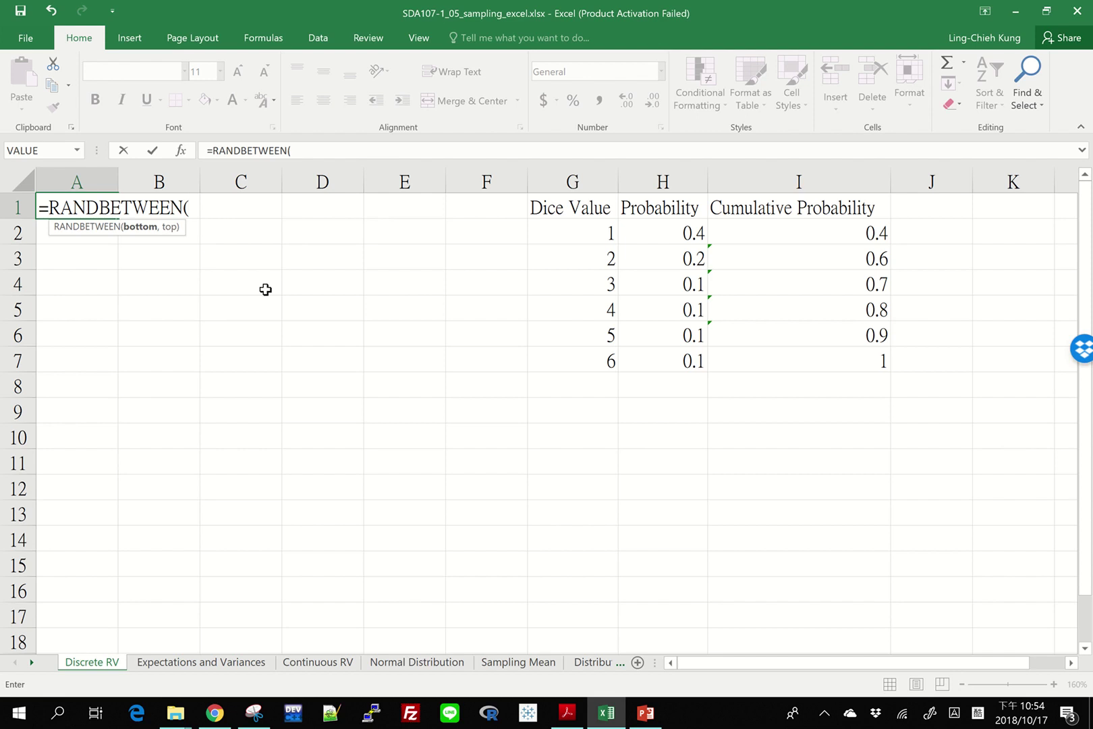
pyautogui.write('1, 6)')
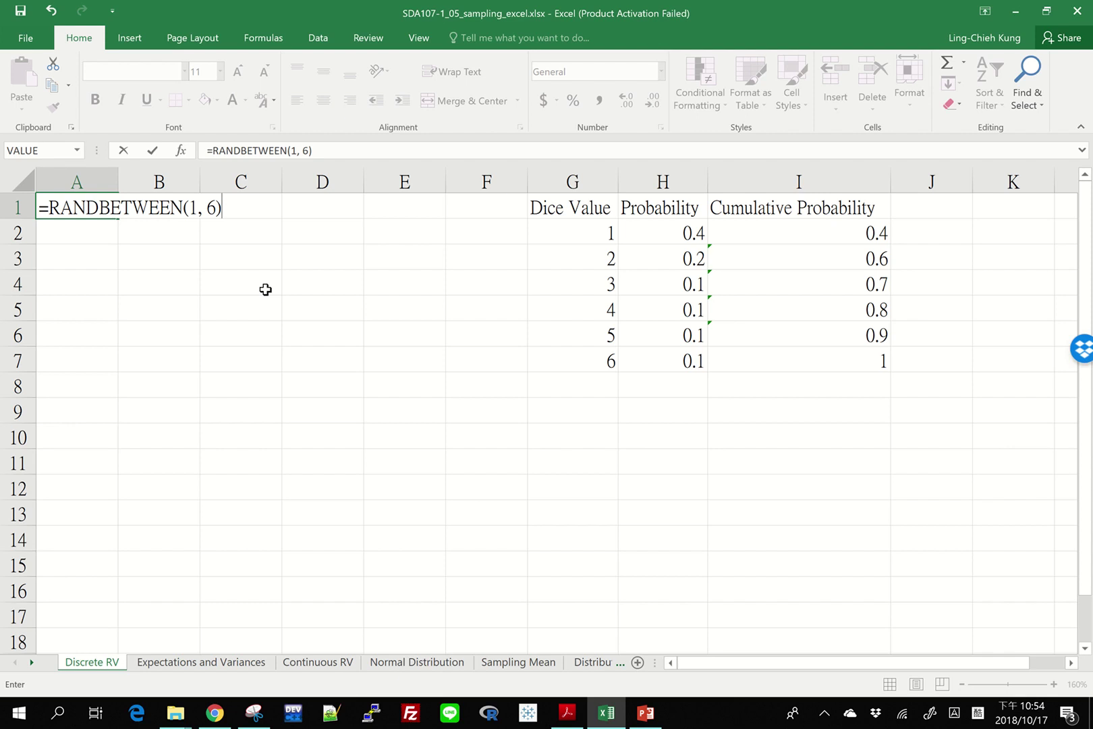
pyautogui.press('Return')
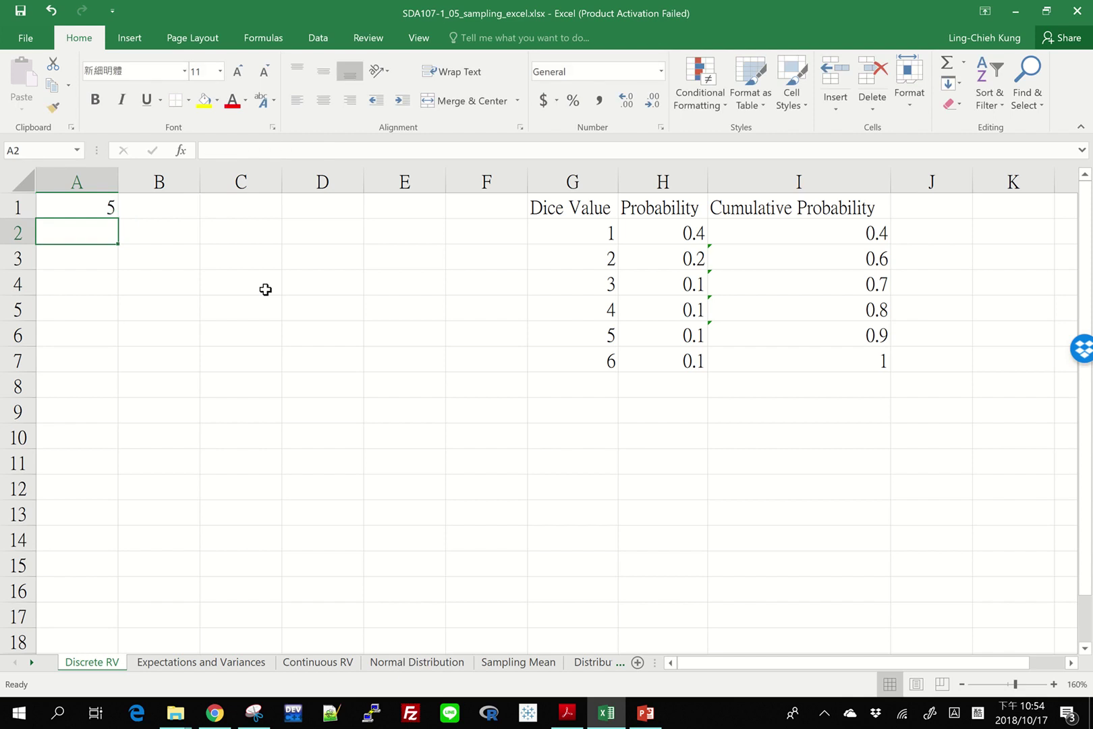
# Enter =RANDBETWEEN(1, 6) in A2 as a second die roll.
pyautogui.write('=rand')
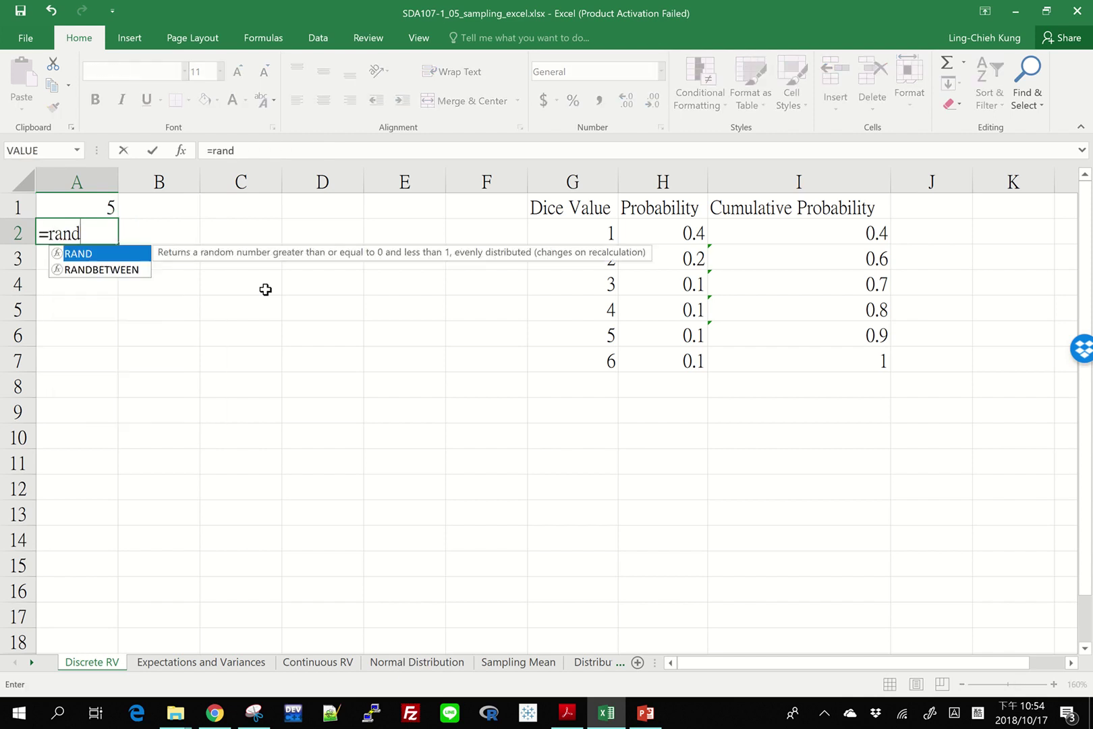
pyautogui.press('Tab')
pyautogui.press('BackSpace')
pyautogui.write('b')
pyautogui.press('Tab')
pyautogui.write('(')
pyautogui.press('BackSpace')
pyautogui.write('1, 6)')
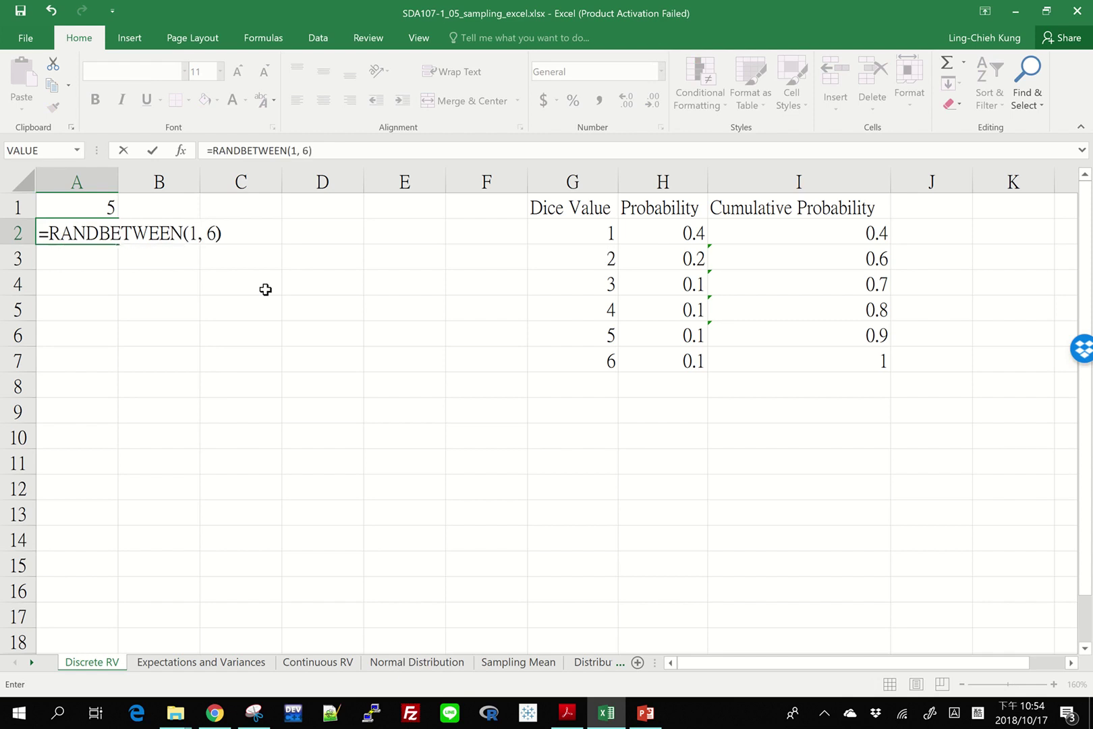
pyautogui.press('Return')
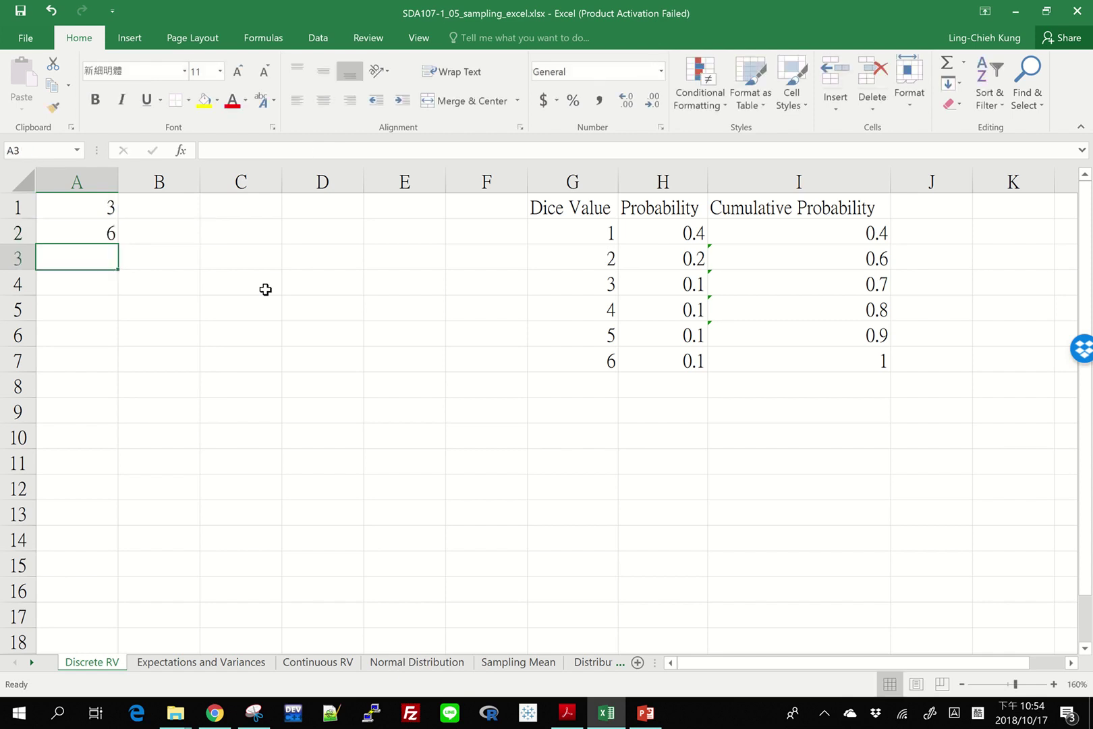
# Recalculate the two rolls several times with F2/Enter and F9, then return to A2.
pyautogui.press('Up')
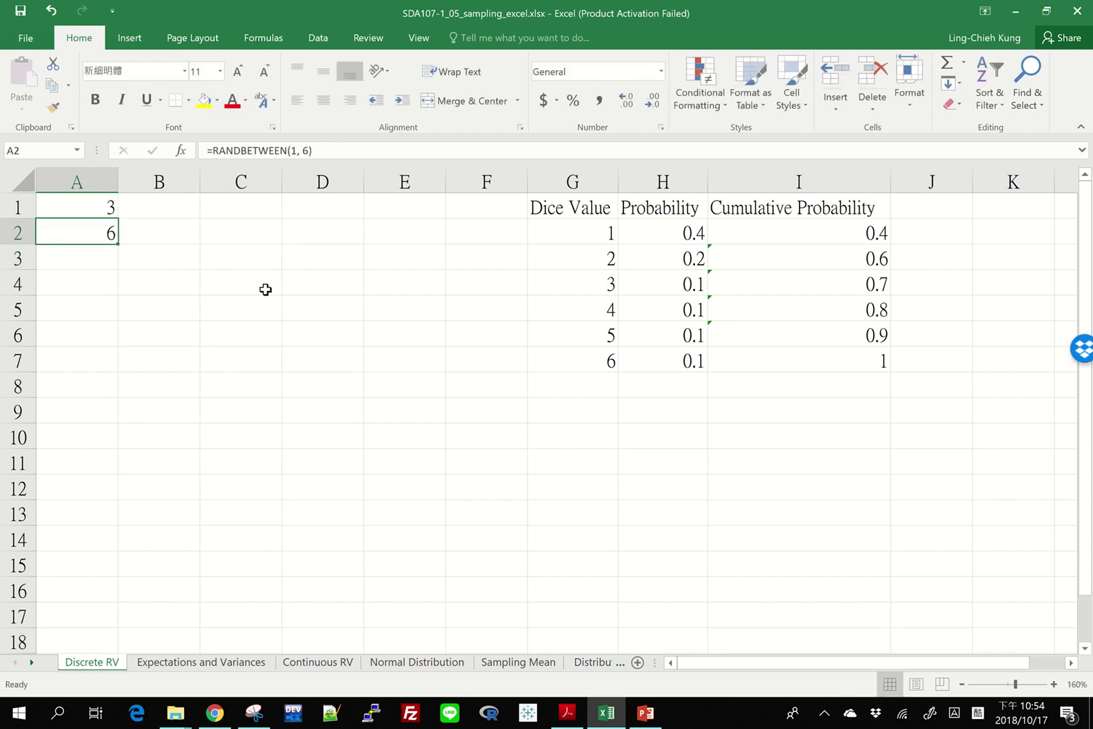
pyautogui.press('Up')
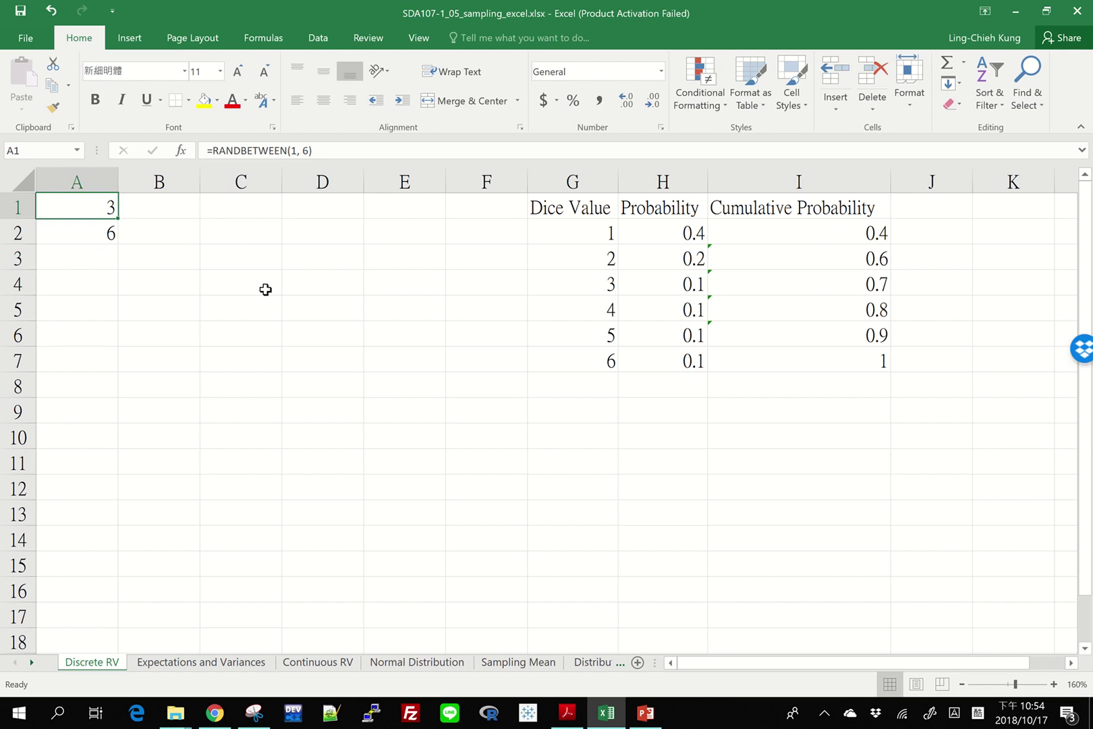
pyautogui.press('Right')
pyautogui.press('F2')
pyautogui.press('Return')
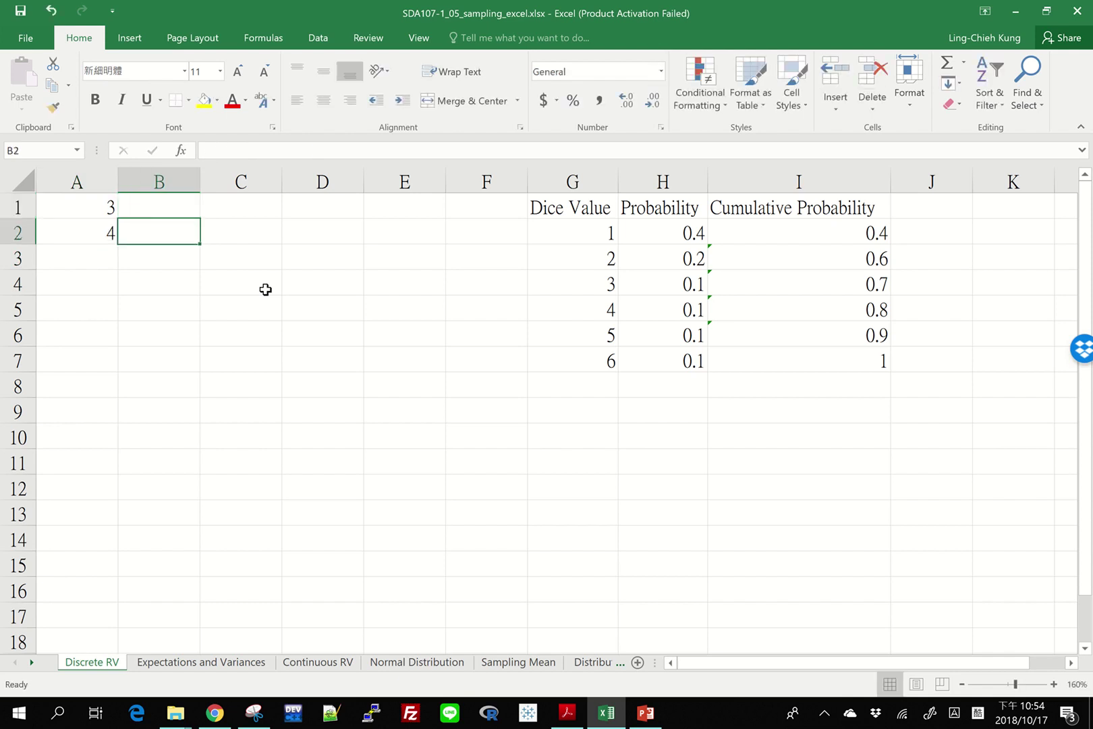
pyautogui.press('F2')
pyautogui.press('Return')
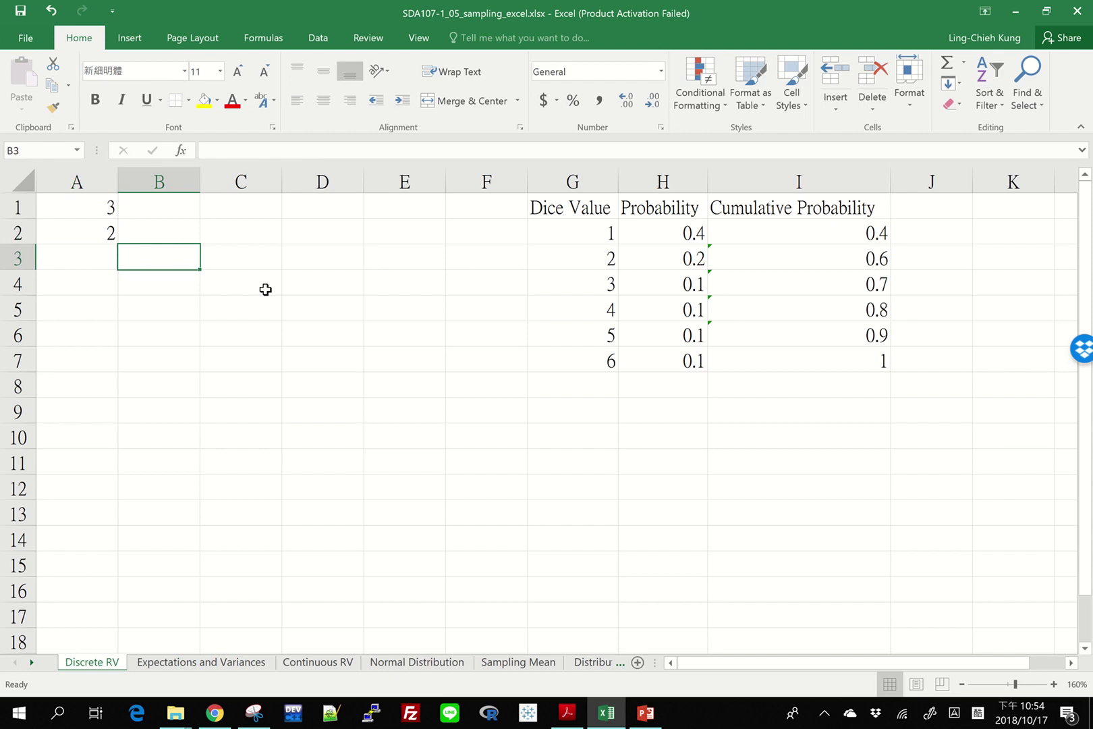
pyautogui.press('F2')
pyautogui.press('Return')
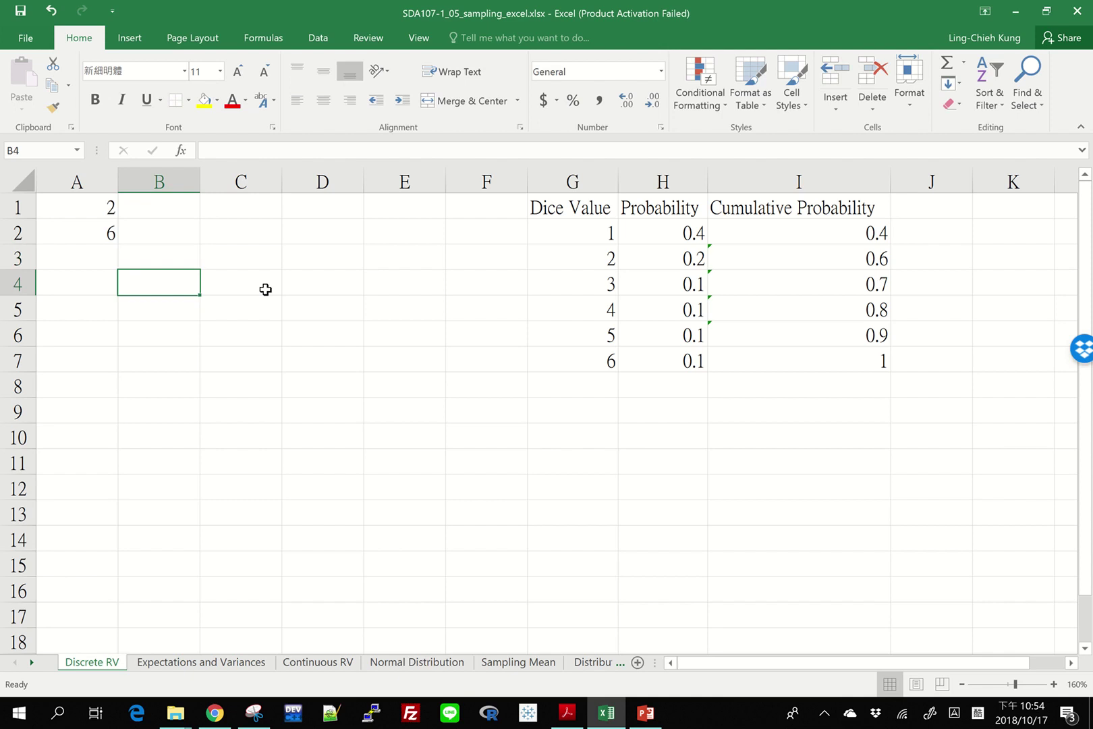
pyautogui.press('F9')
pyautogui.press('F9')
pyautogui.press('F9')
pyautogui.press('F9')
pyautogui.press('F9')
pyautogui.press('F9')
pyautogui.press('F9')
pyautogui.press('F9')
pyautogui.press('F9')
pyautogui.press('F9')
pyautogui.press('F9')
pyautogui.press('F9')
pyautogui.press('F9')
pyautogui.press('F9')
pyautogui.press('F9')
pyautogui.press('F9')
pyautogui.press('F9')
pyautogui.press('Left')
pyautogui.press('Up')
pyautogui.press('Up')
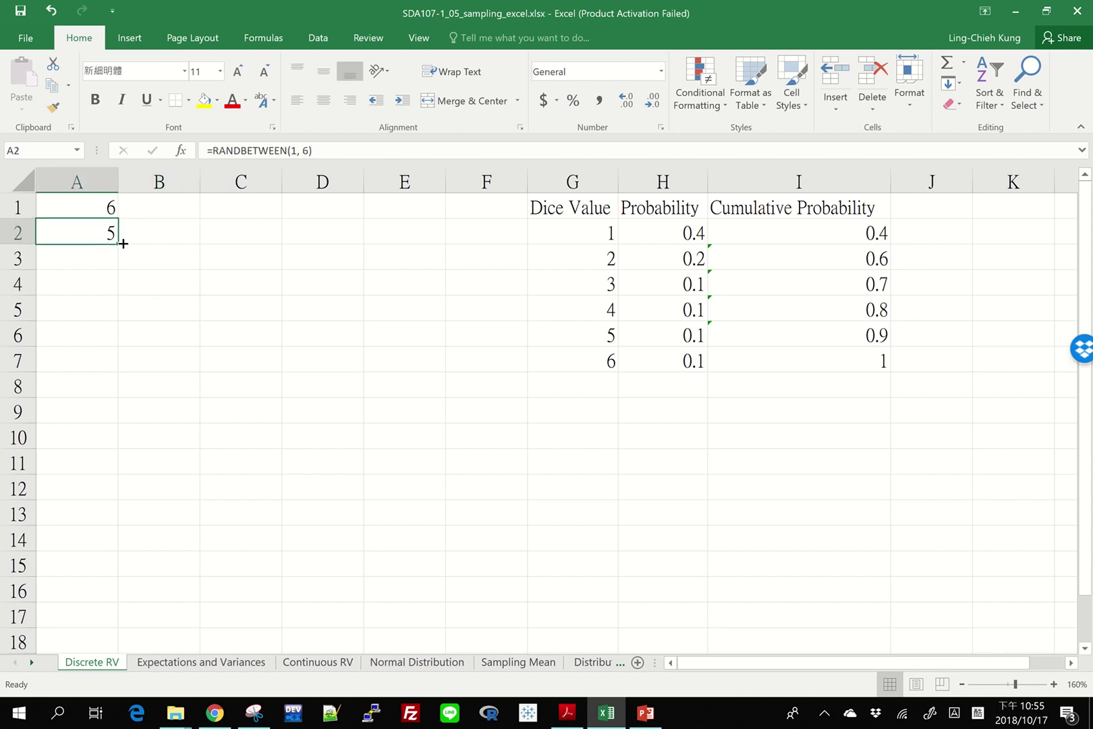
# Fill the roll formula down to A10, recalculate with F9, and select A1:A10.
pyautogui.moveTo(123, 243); pyautogui.dragTo(93, 446)
pyautogui.click(238, 300)
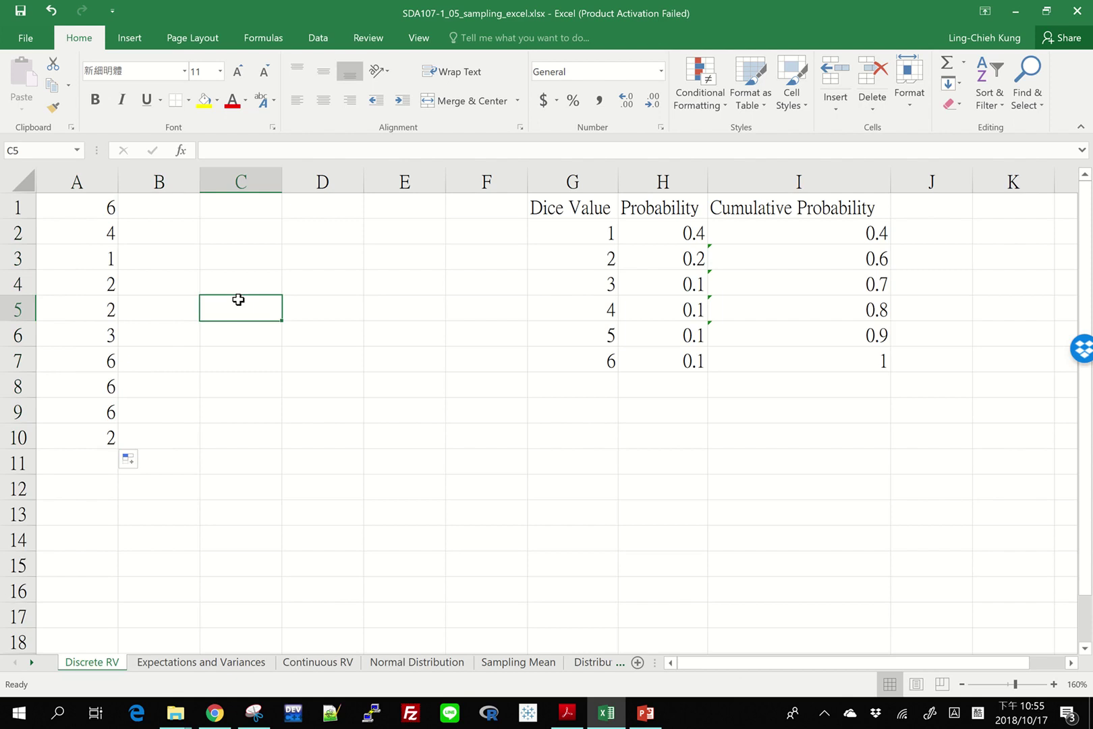
pyautogui.press('F9')
pyautogui.press('F9')
pyautogui.press('F9')
pyautogui.press('F9')
pyautogui.press('F9')
pyautogui.press('F9')
pyautogui.press('F9')
pyautogui.press('F9')
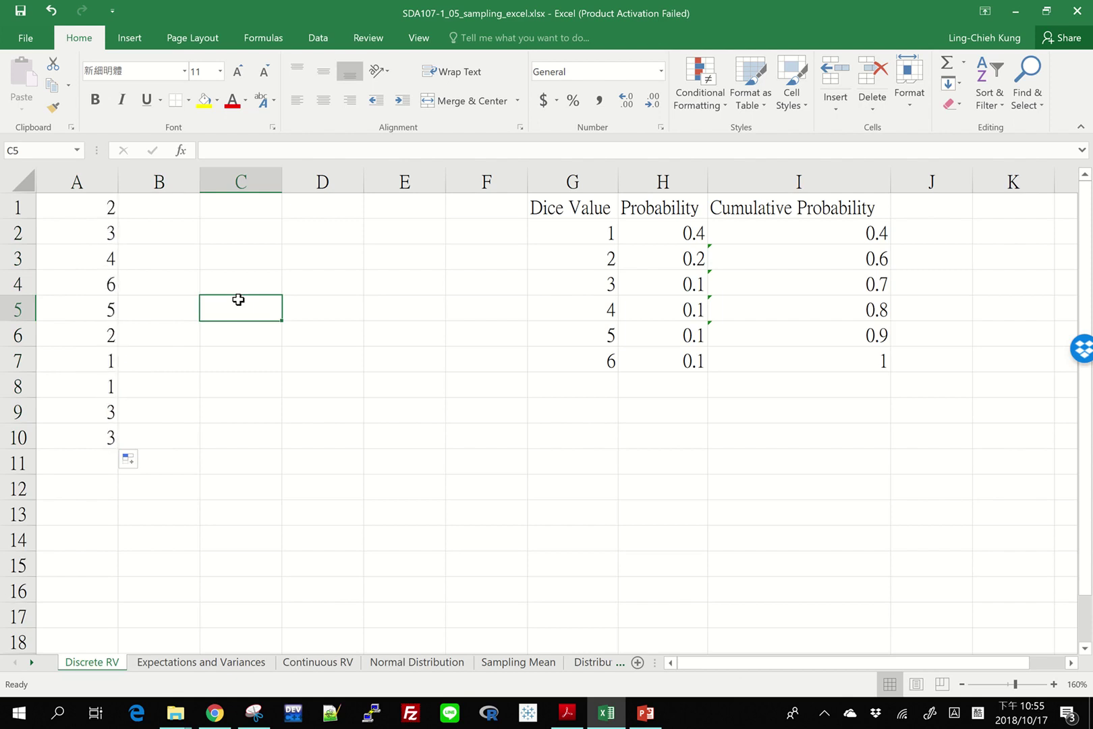
pyautogui.press('F9')
pyautogui.press('F9')
pyautogui.press('F9')
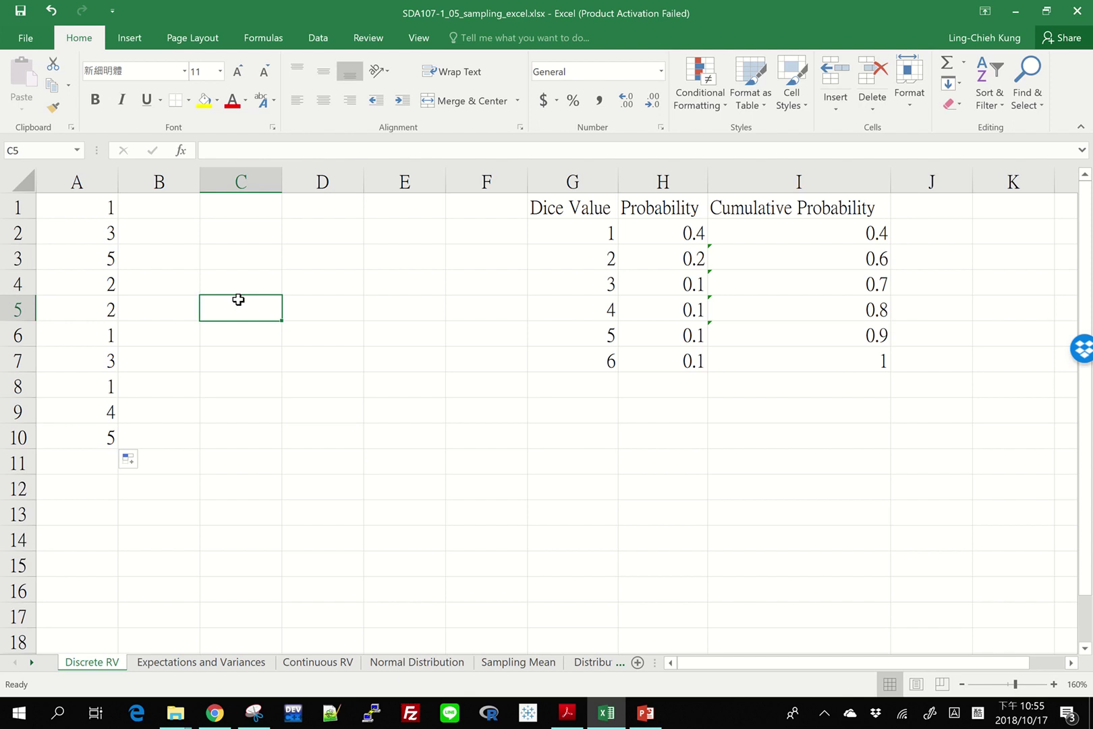
pyautogui.moveTo(92, 210); pyautogui.dragTo(82, 439)
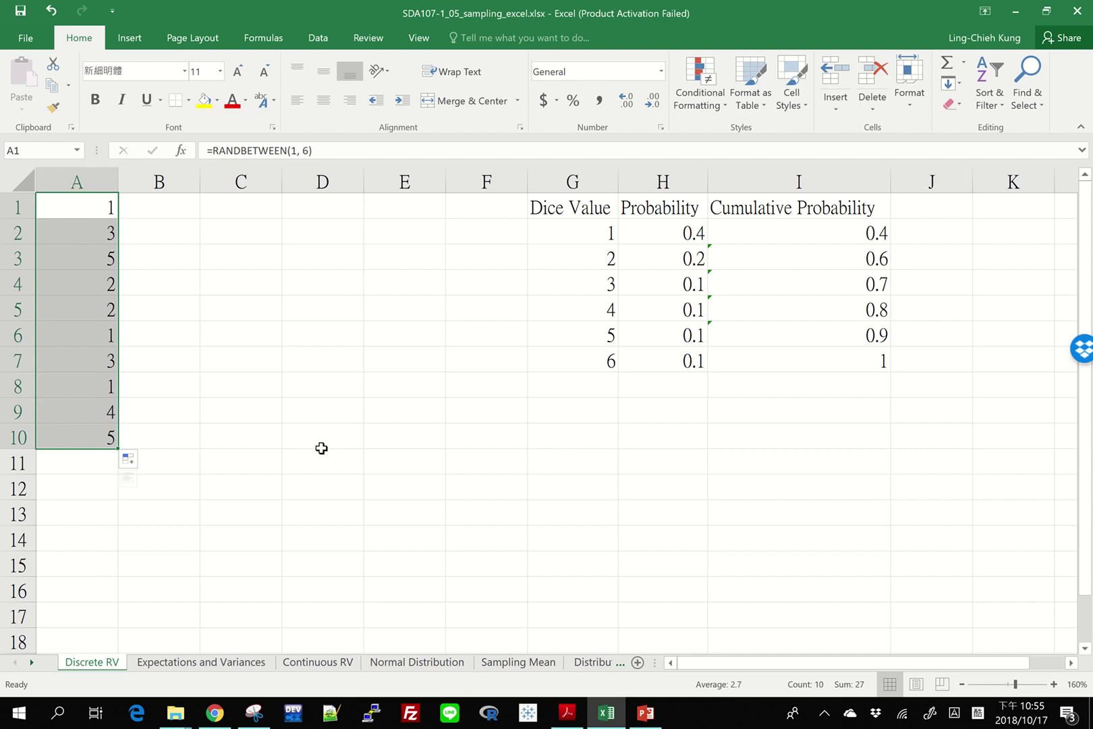
pyautogui.moveTo(62, 436); pyautogui.dragTo(99, 179)
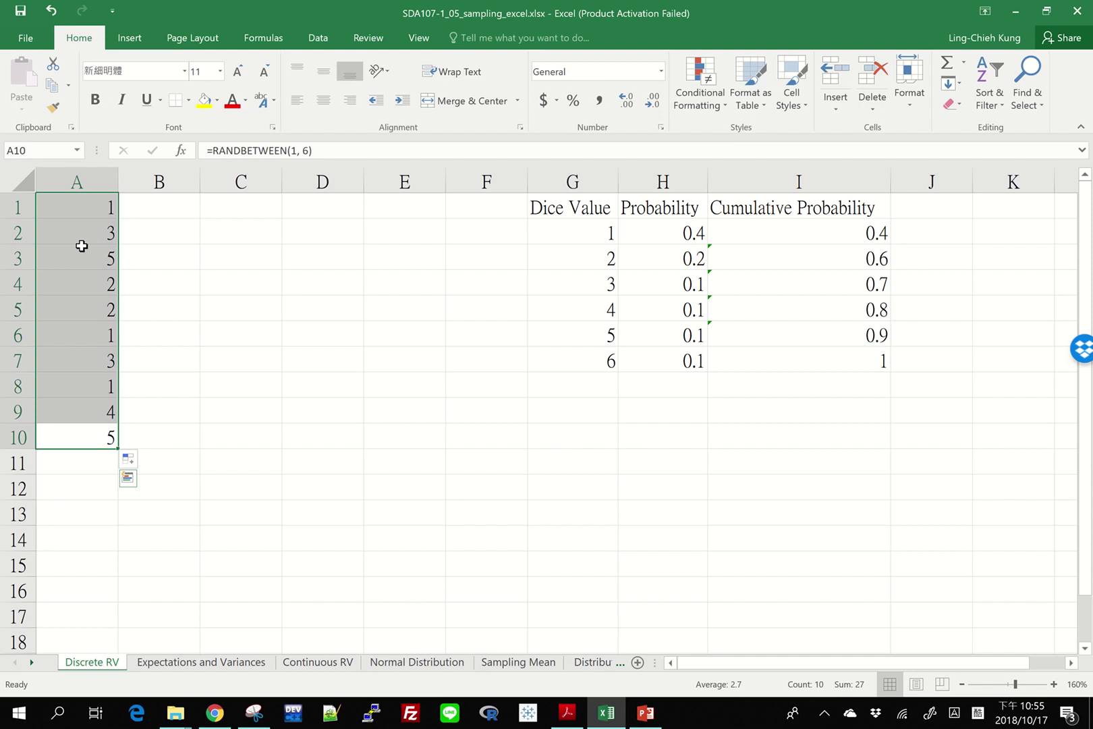
pyautogui.press('Right')
pyautogui.press('Right')
pyautogui.write('=rand')
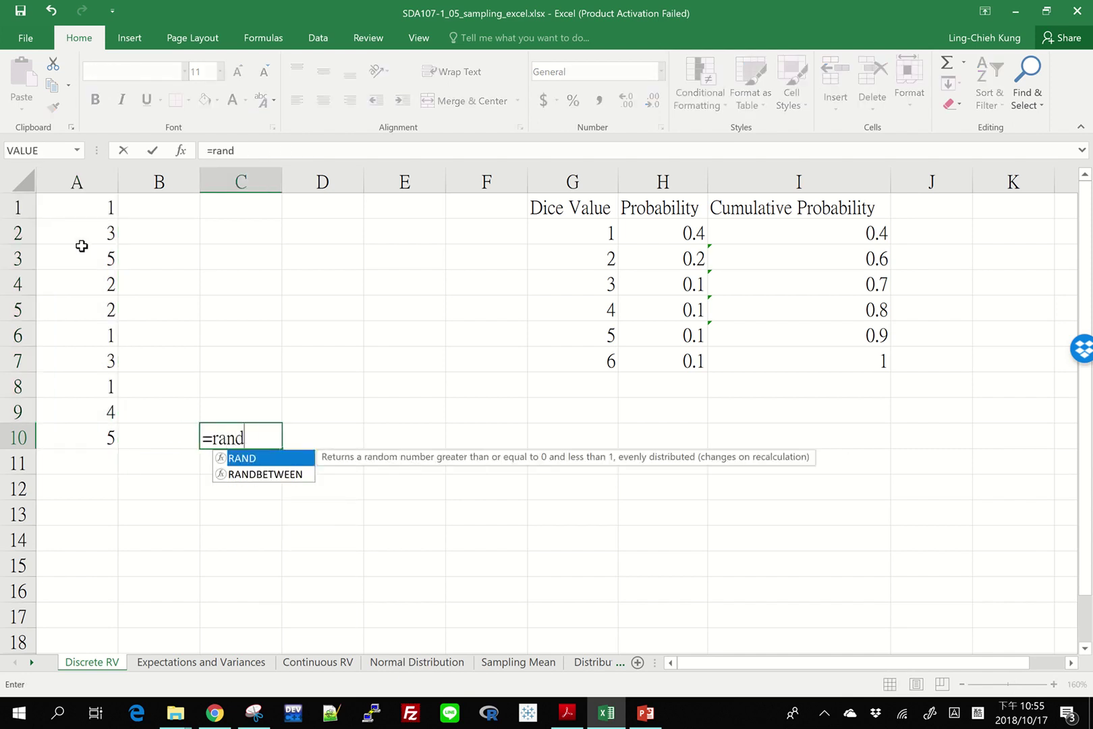
pyautogui.write('b')
pyautogui.press('Tab')
pyautogui.write('1, 6)')
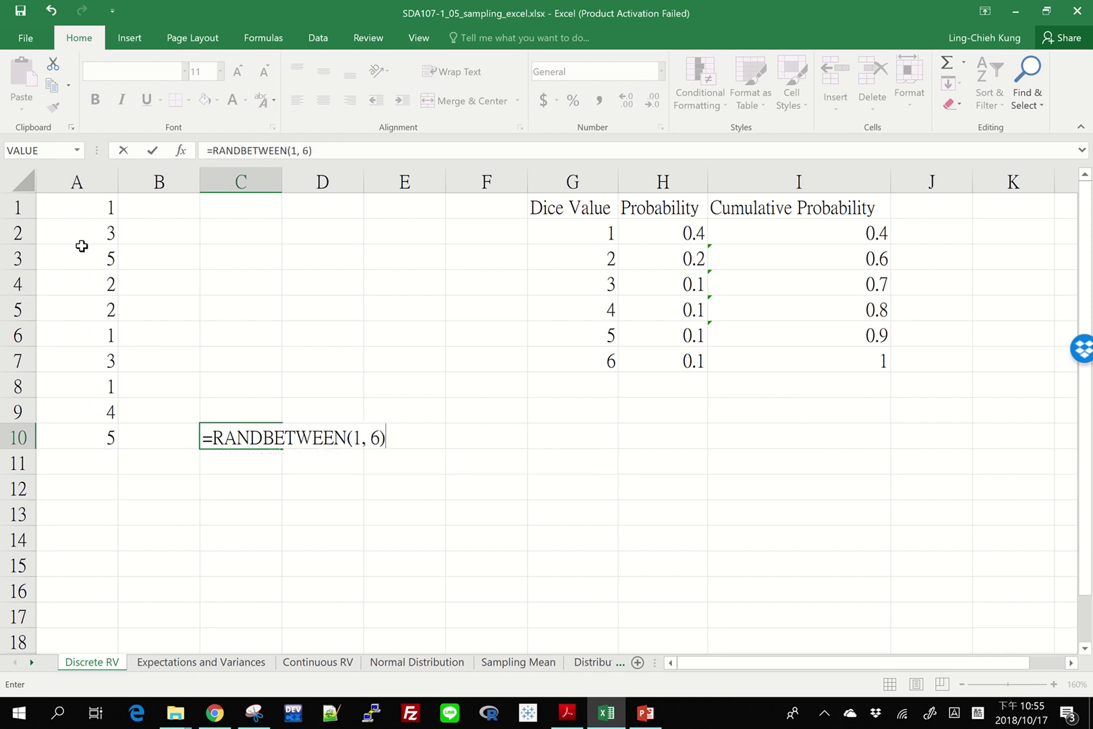
pyautogui.press('BackSpace')
pyautogui.press('BackSpace')
pyautogui.write('3')
pyautogui.press('BackSpace')
pyautogui.write('3)')
pyautogui.press('Escape')
pyautogui.press('Left')
pyautogui.press('Left')
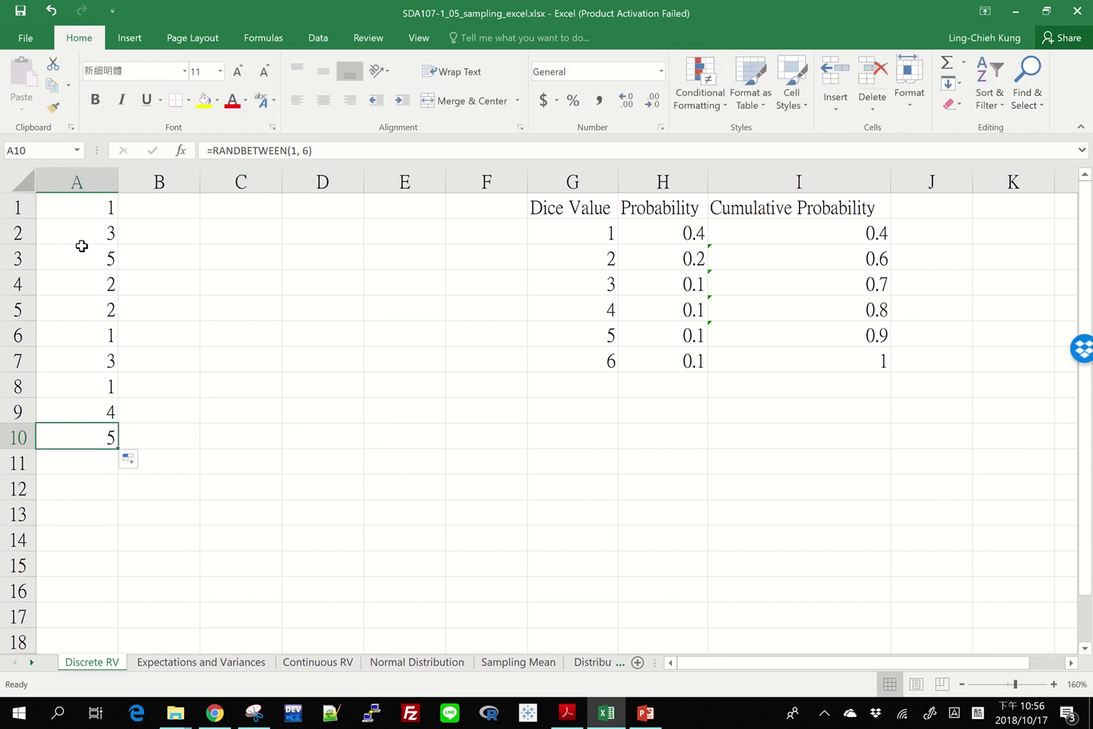
# Copy the die-roll formula down column A to row 165.
pyautogui.moveTo(120, 450); pyautogui.dragTo(108, 616)
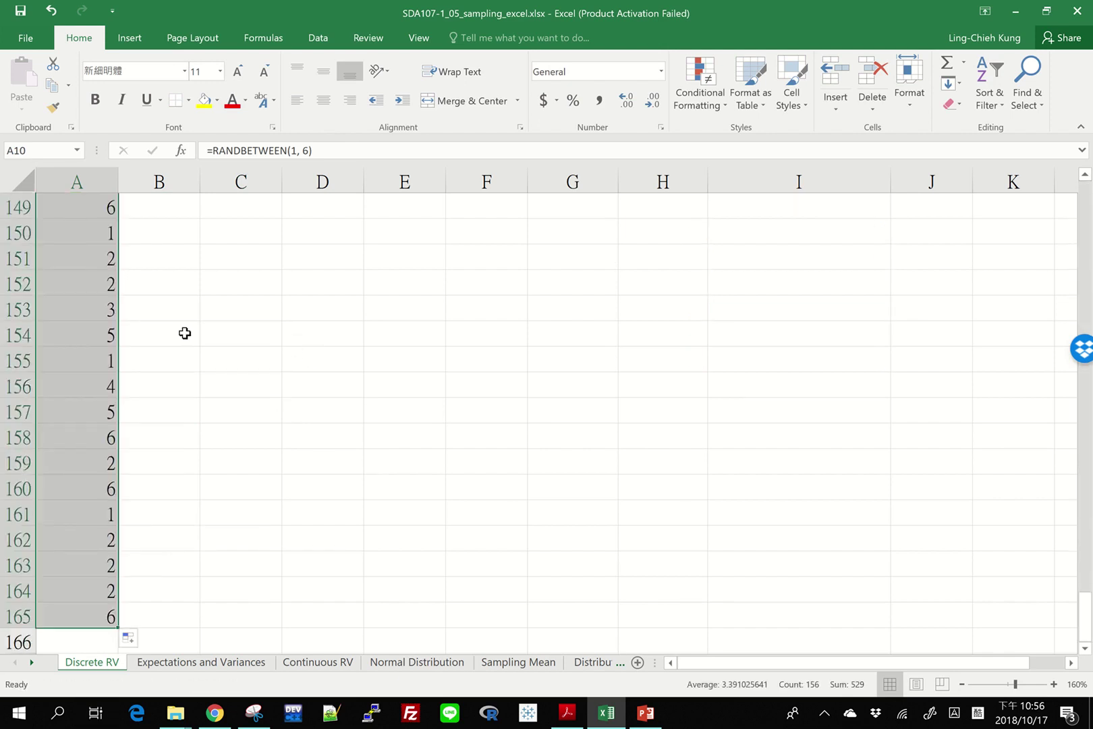
pyautogui.scroll(20, 187, 332)
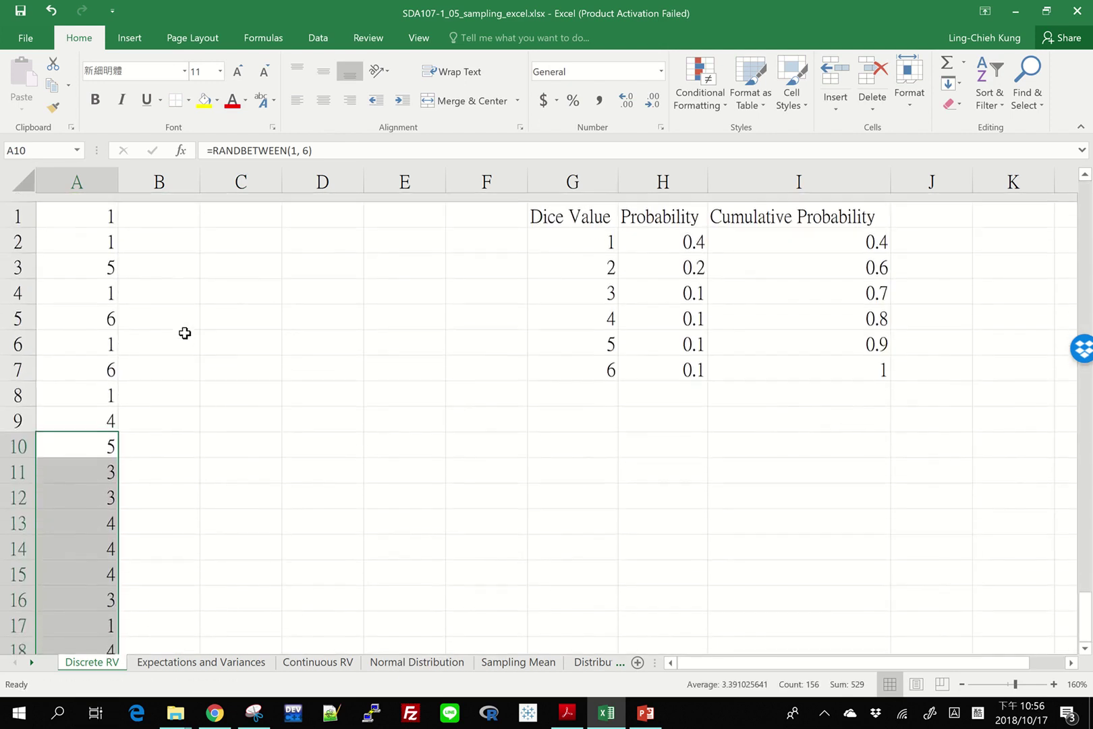
pyautogui.click(257, 207)
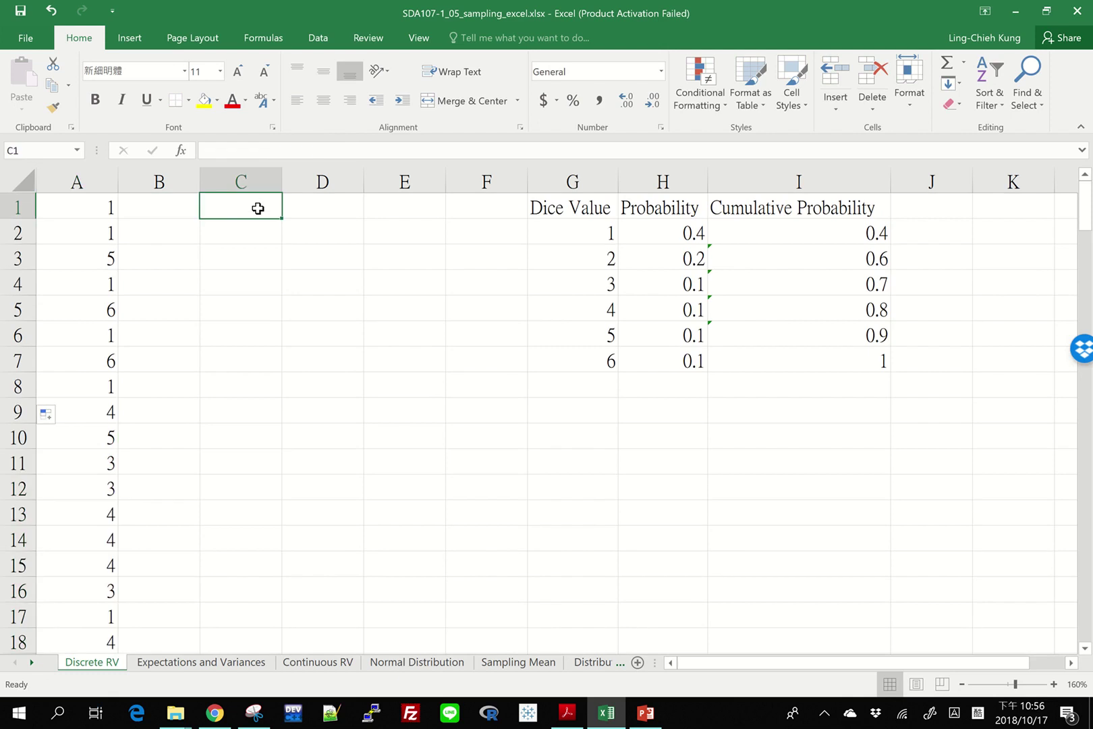
# Enter =COUNTIF($A$1:$A$165, G2) in F2 and fill it down to F7.
pyautogui.press('Down')
pyautogui.press('Right')
pyautogui.press('Right')
pyautogui.press('Right')
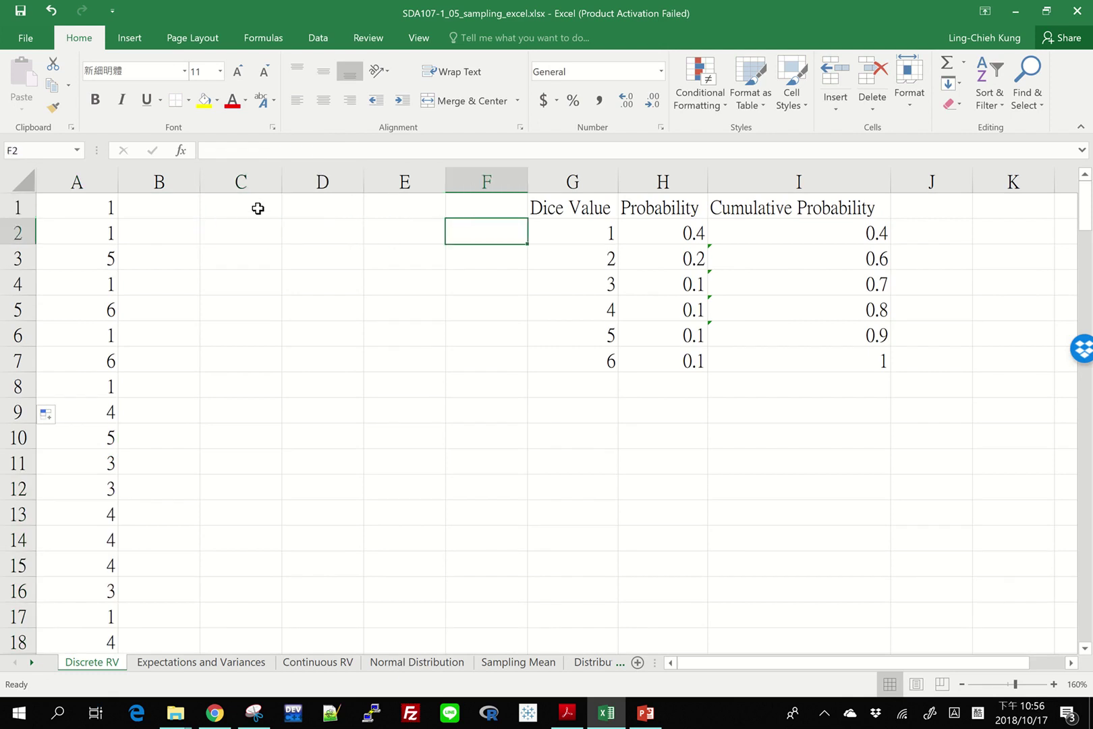
pyautogui.write('=count')
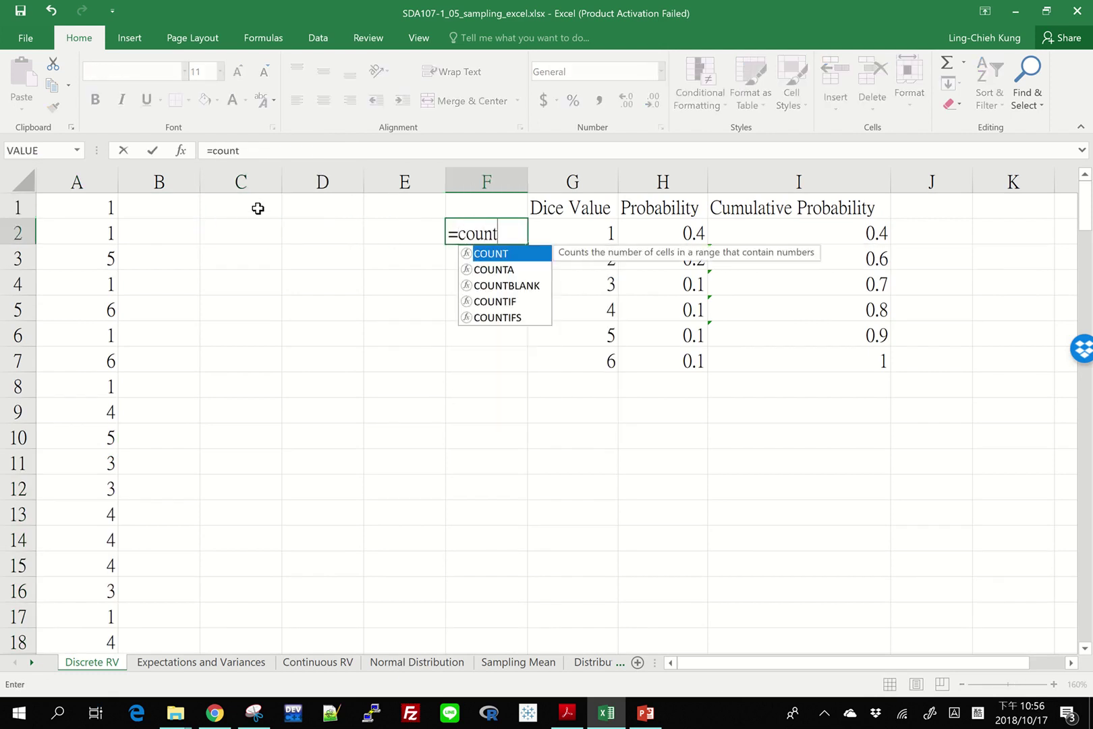
pyautogui.write('if(')
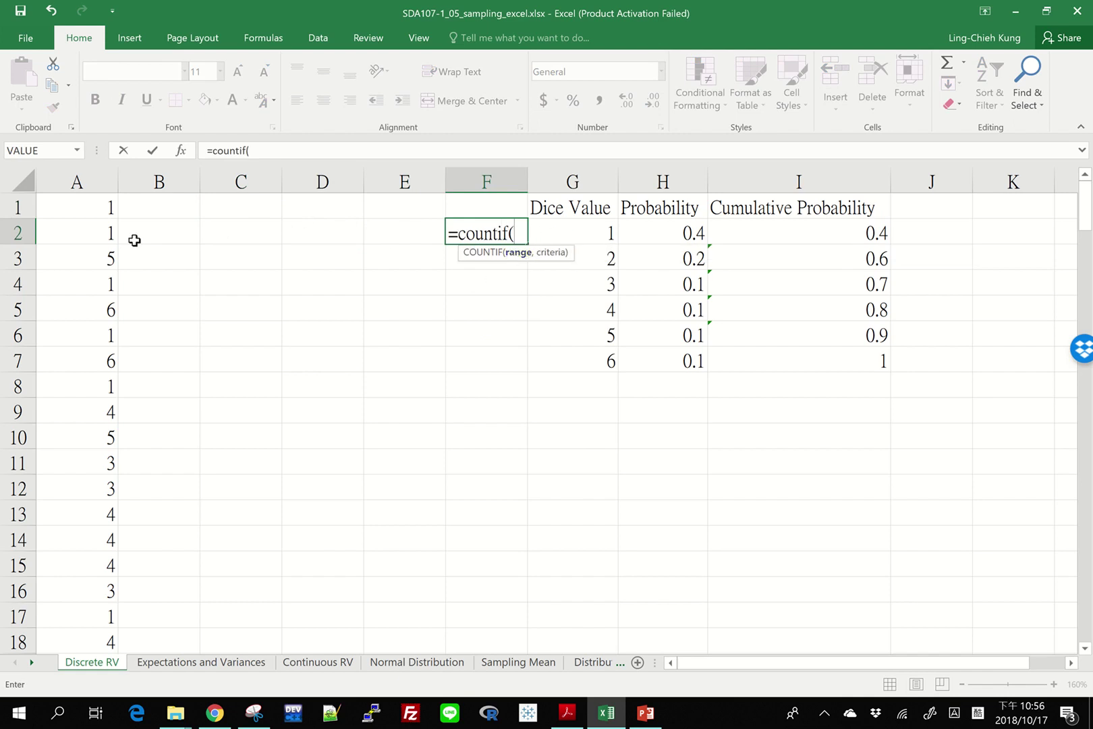
pyautogui.click(75, 206)
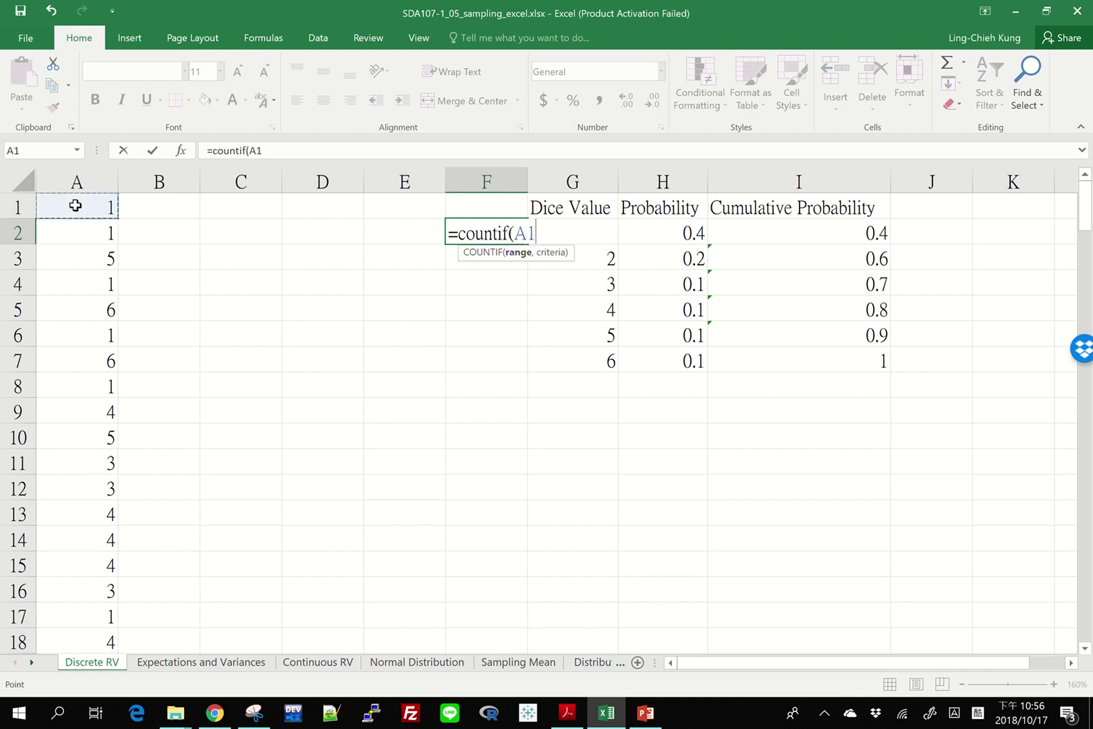
pyautogui.hotkey('ctrl', 'shift', 'Down')
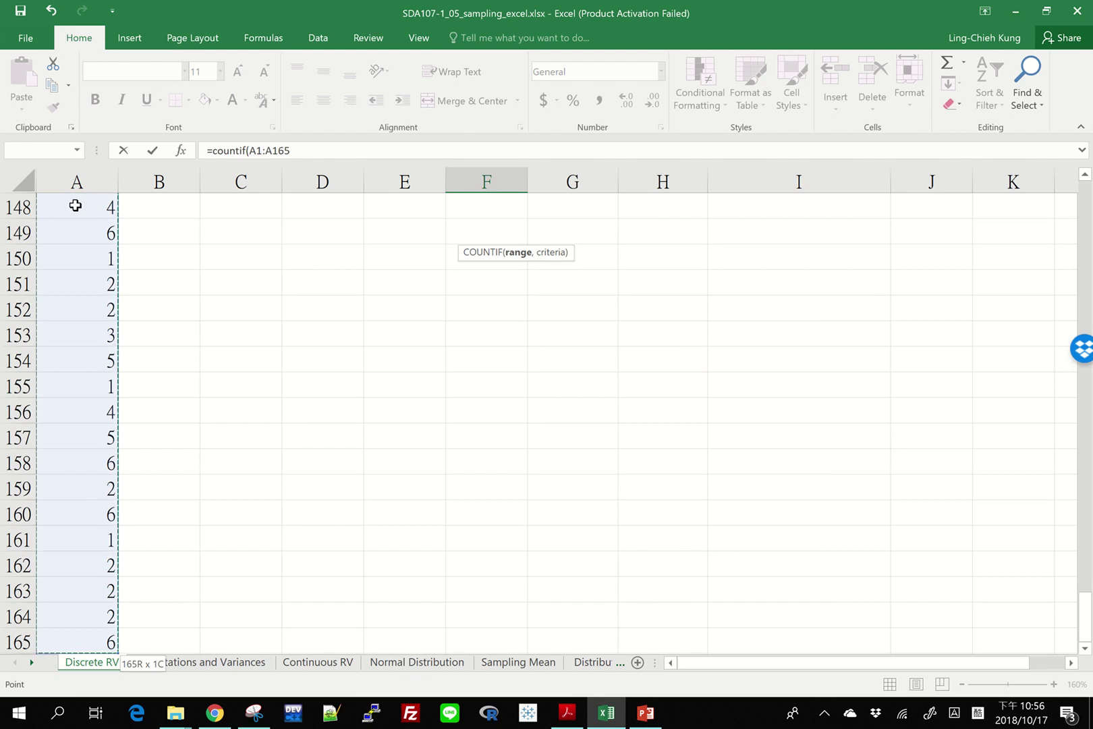
pyautogui.press('F4')
pyautogui.write(',')
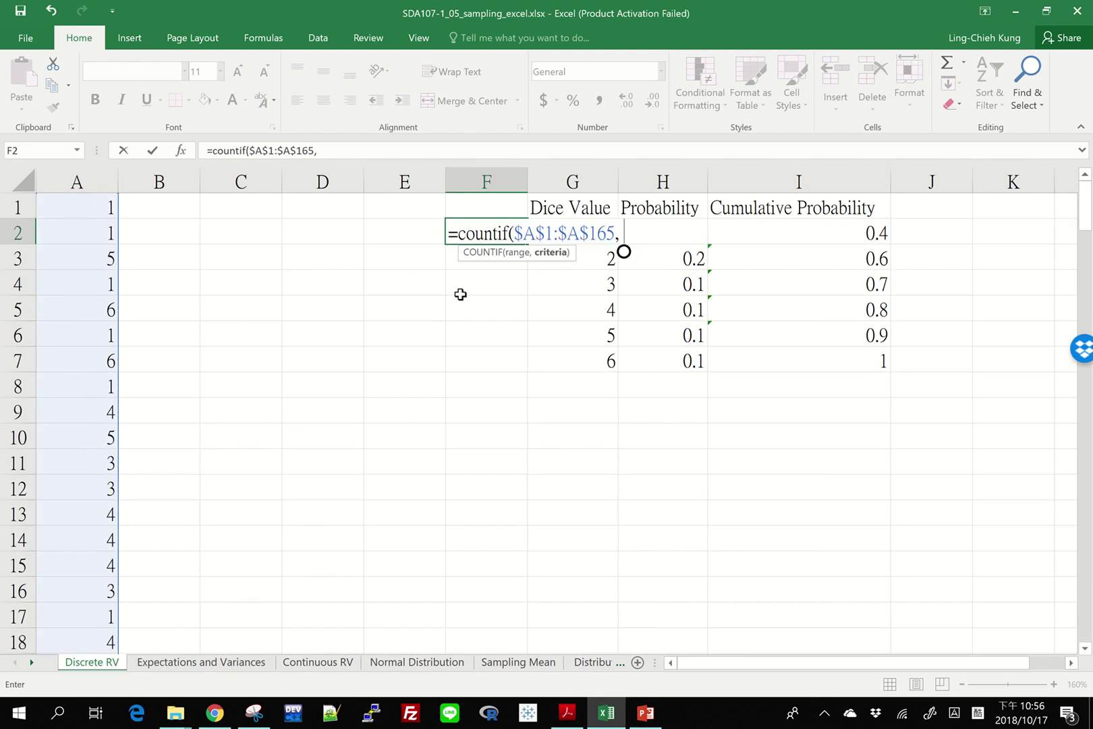
pyautogui.write(' G2)')
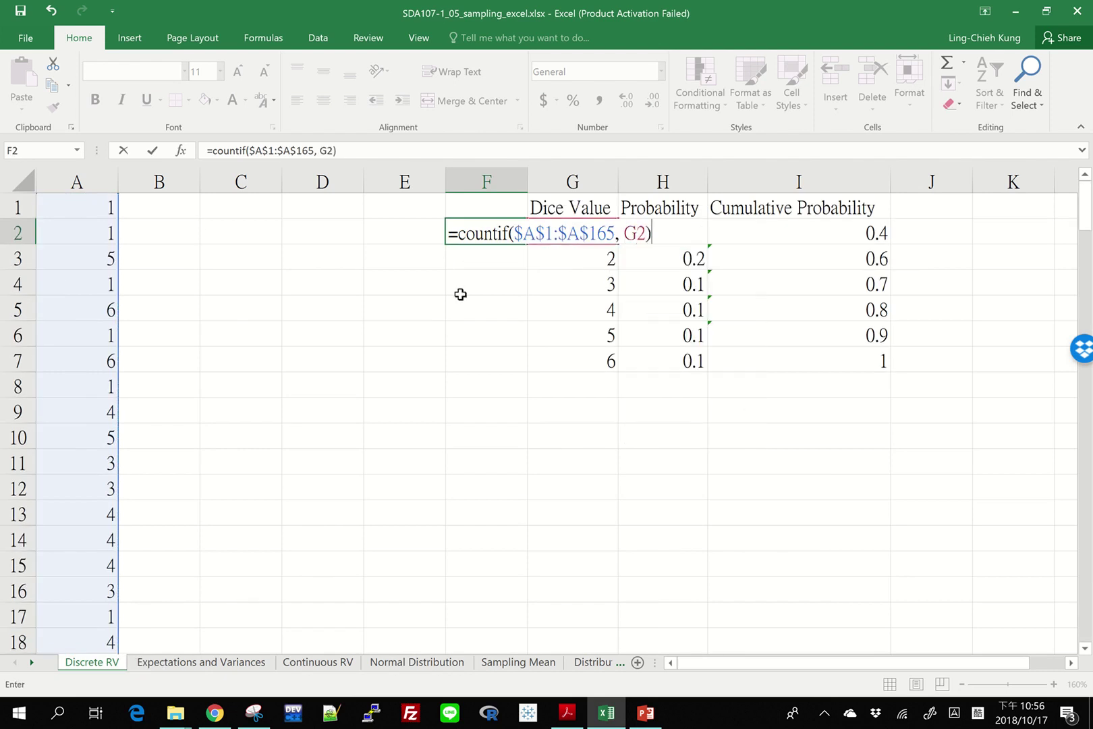
pyautogui.press('Return')
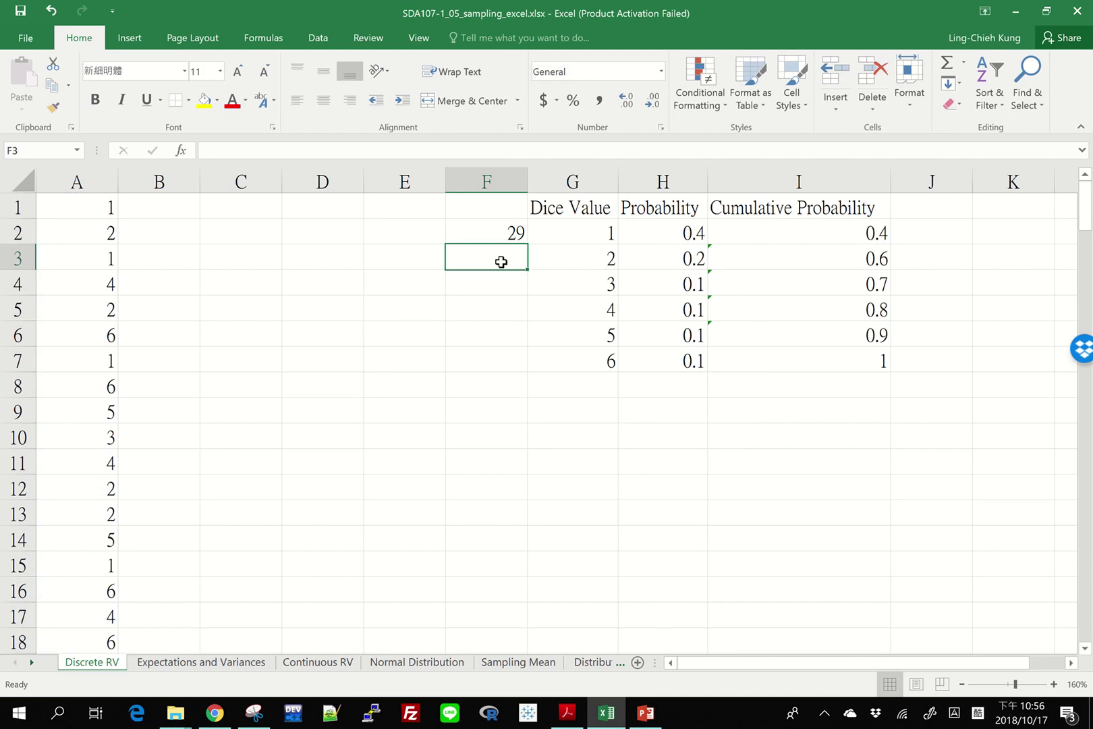
pyautogui.click(499, 230)
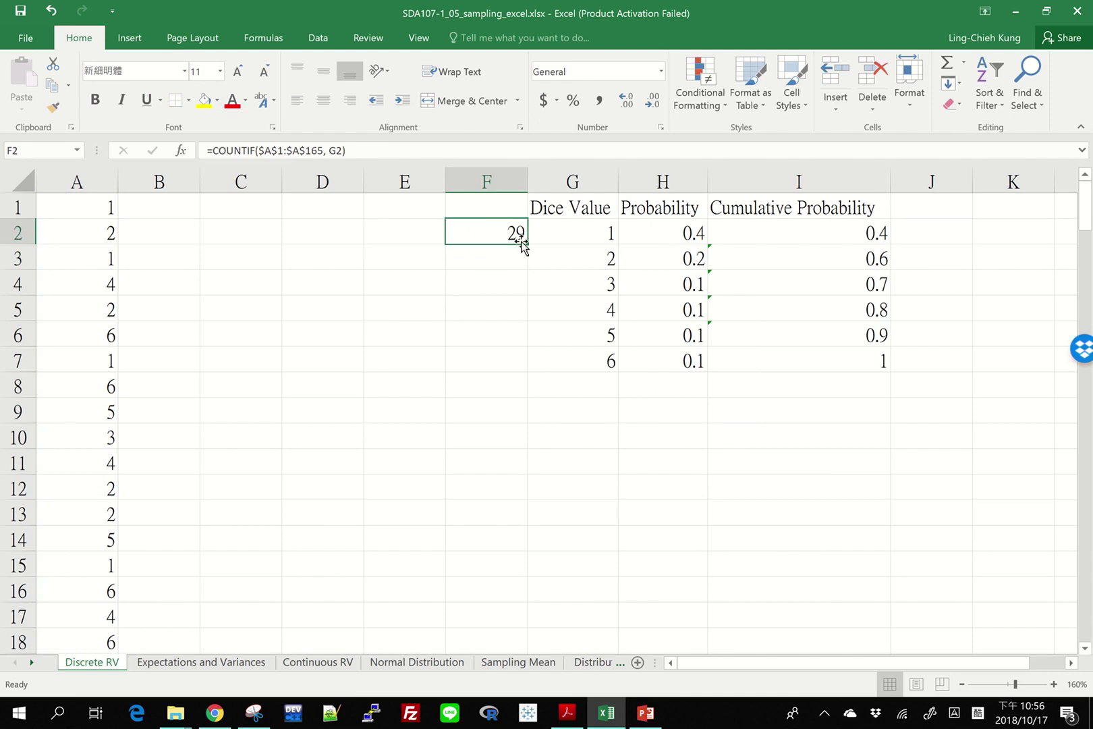
pyautogui.moveTo(527, 244); pyautogui.dragTo(515, 365)
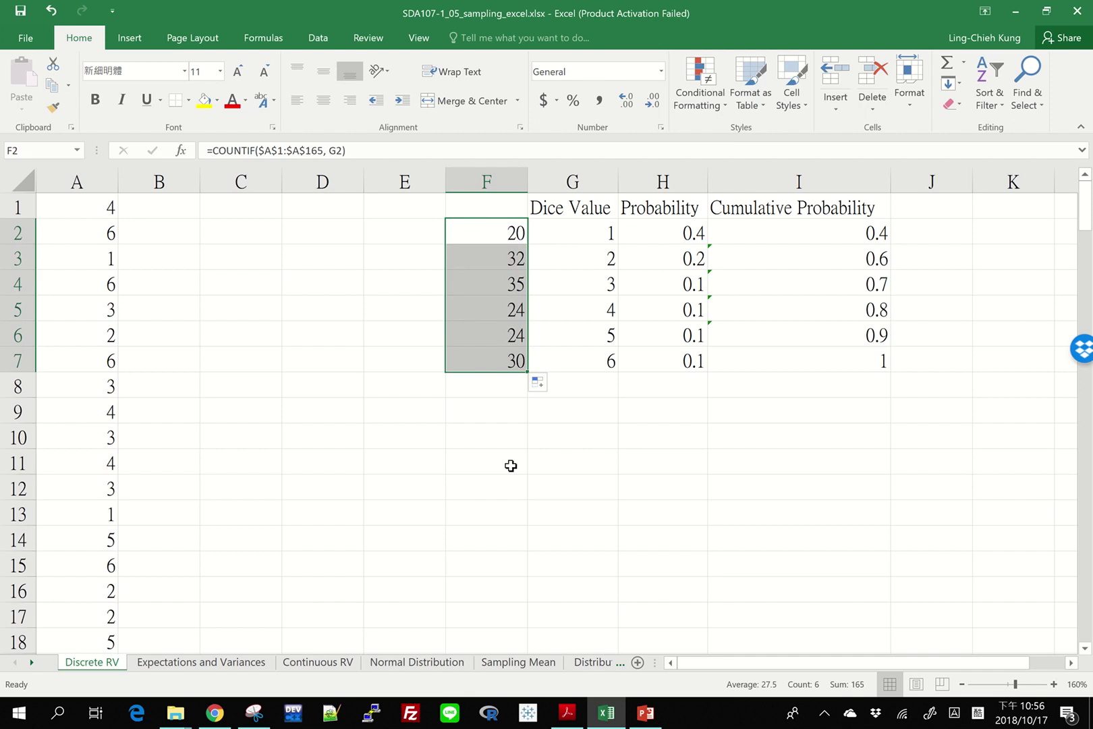
# Re-roll the dice three times with F9, then delete the tallies in column F.
pyautogui.click(403, 341)
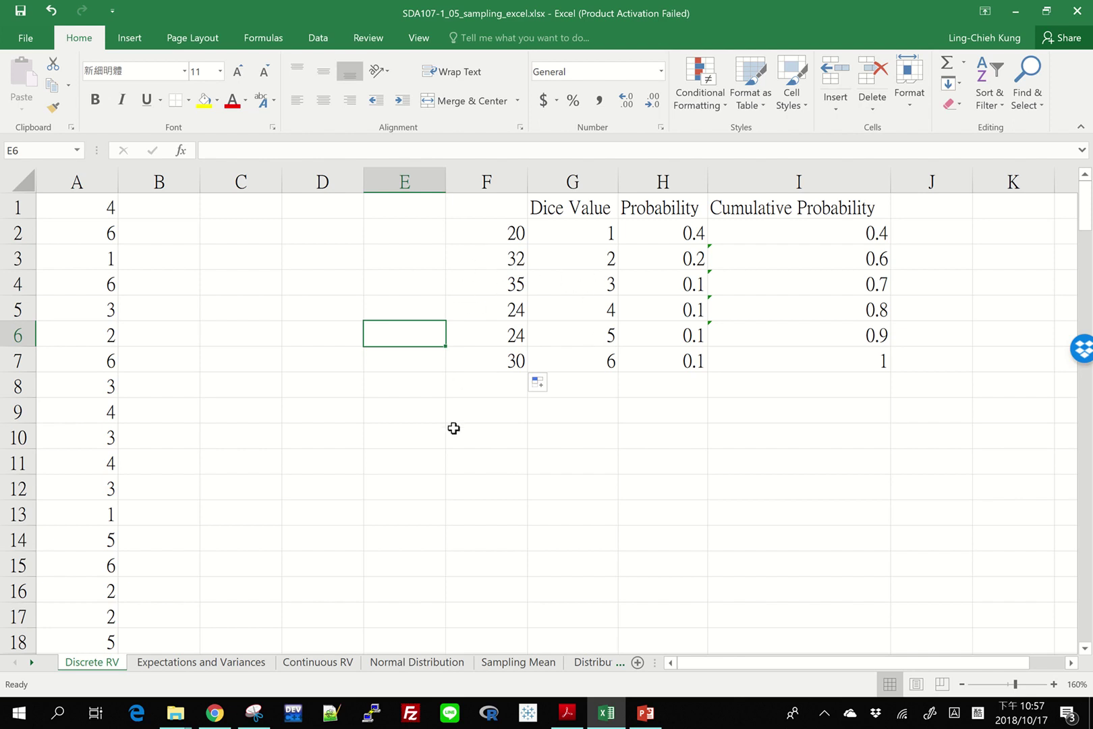
pyautogui.press('F9')
pyautogui.press('F9')
pyautogui.press('F9')
pyautogui.press('F9')
pyautogui.press('F9')
pyautogui.press('F9')
pyautogui.press('F9')
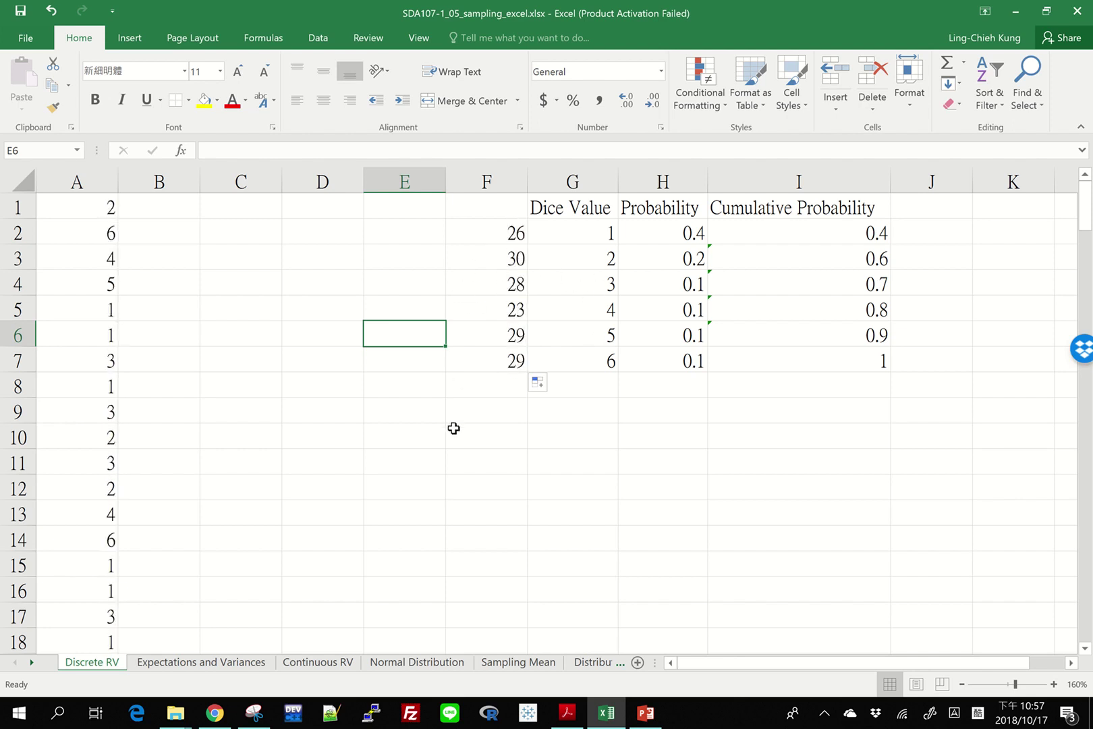
pyautogui.press('F9')
pyautogui.press('F9')
pyautogui.press('F9')
pyautogui.press('F9')
pyautogui.press('F9')
pyautogui.press('F9')
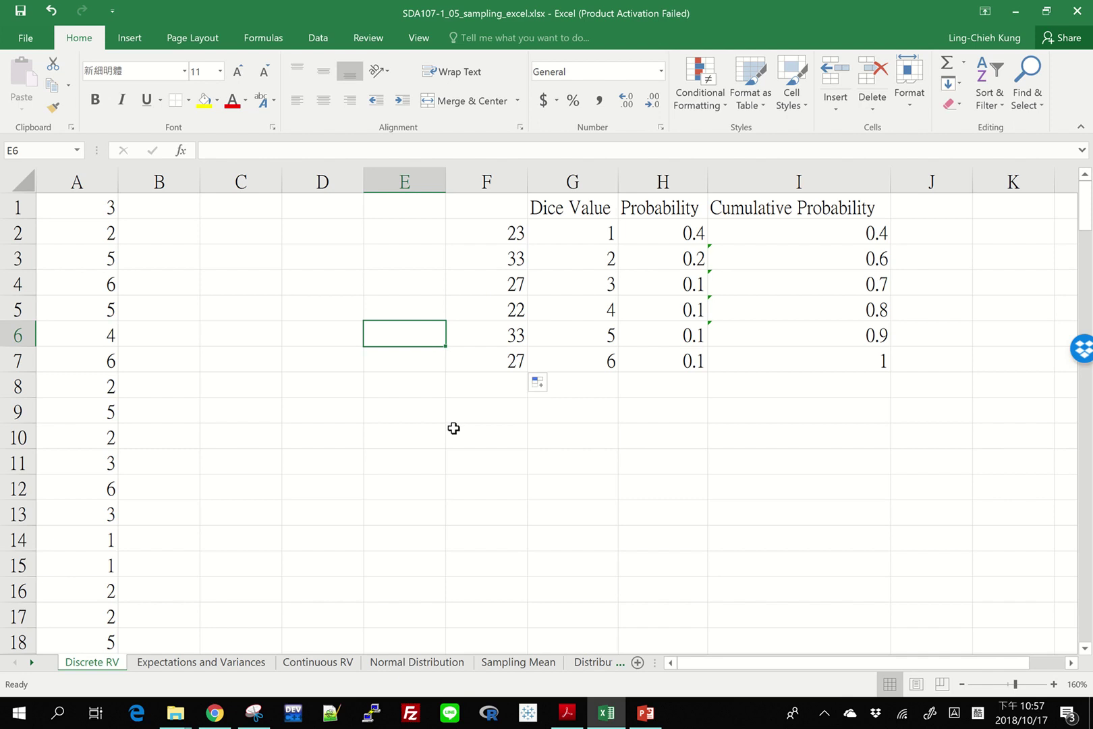
pyautogui.press('F9')
pyautogui.press('F9')
pyautogui.press('F9')
pyautogui.press('F9')
pyautogui.press('F9')
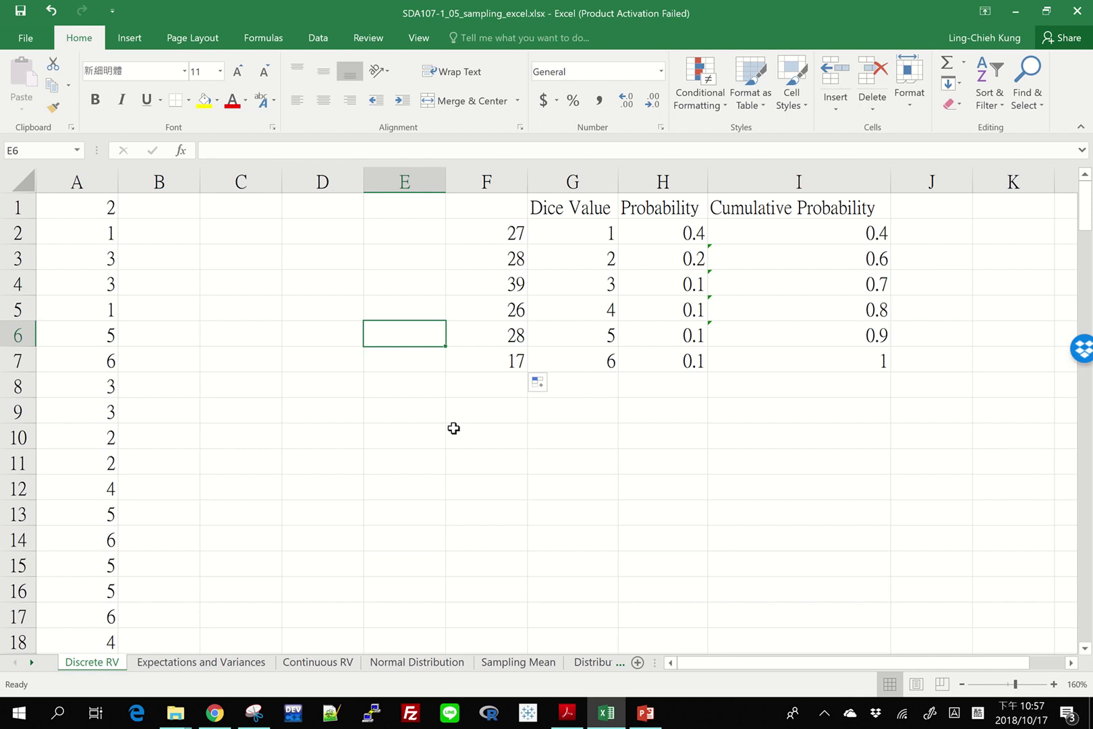
pyautogui.click(486, 181)
pyautogui.press('Delete')
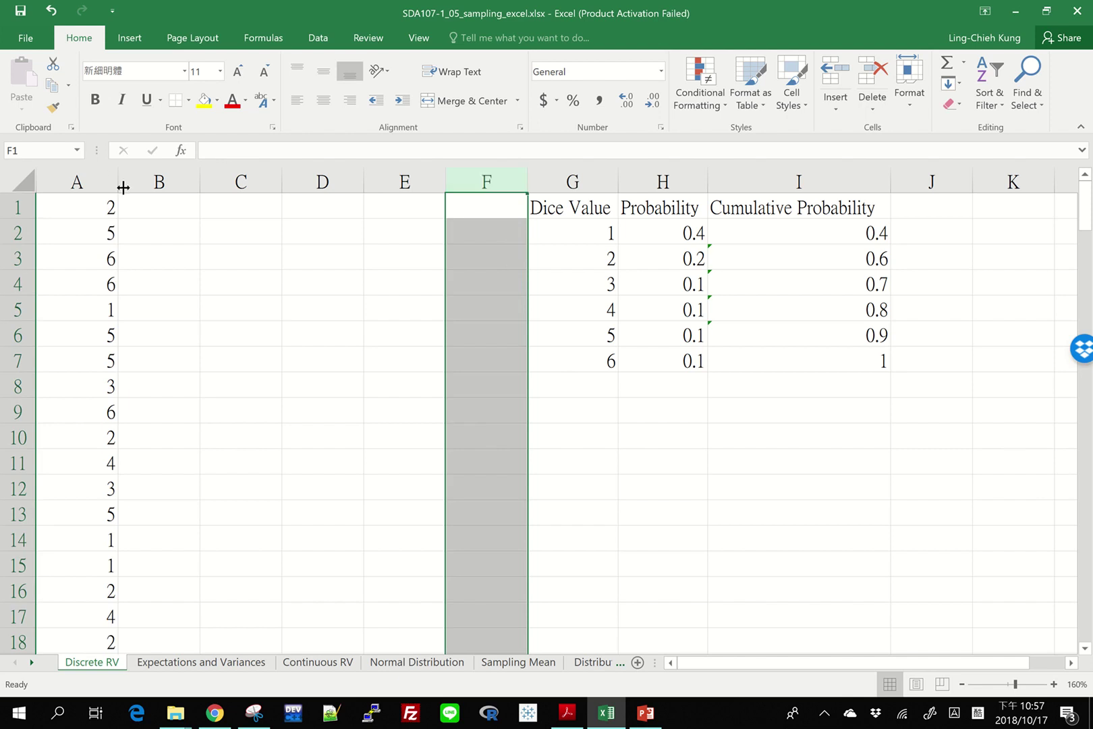
# Delete the contents of column A and return to A1.
pyautogui.click(83, 180)
pyautogui.press('Delete')
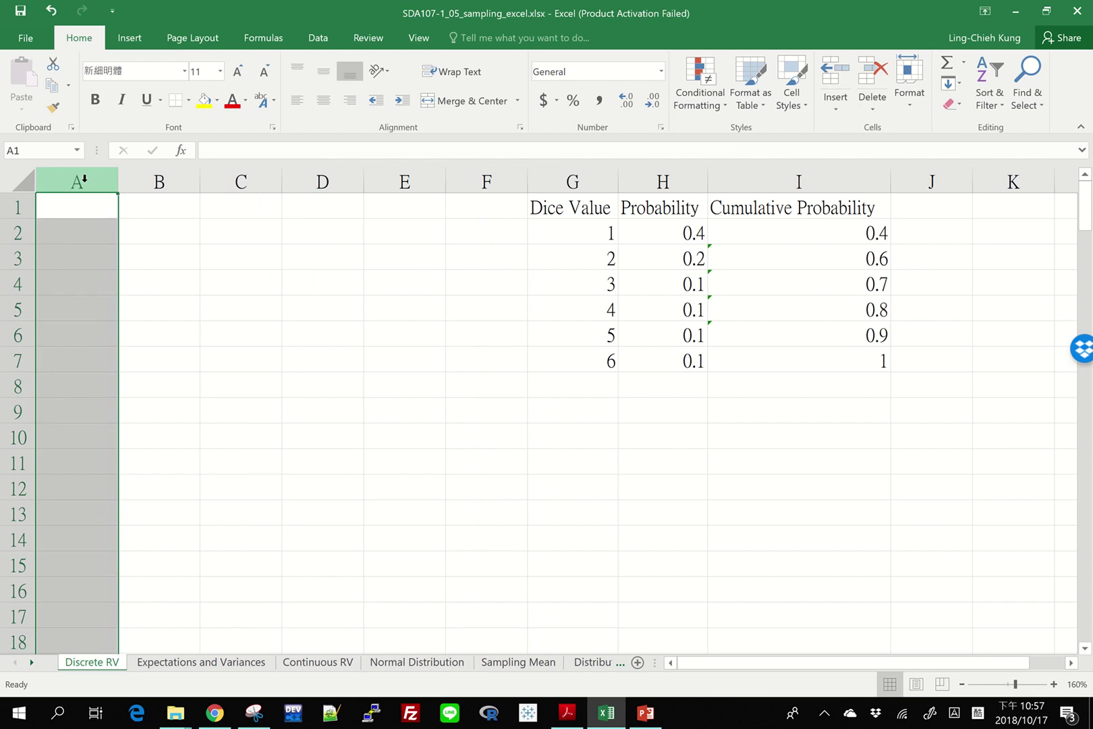
pyautogui.click(83, 208)
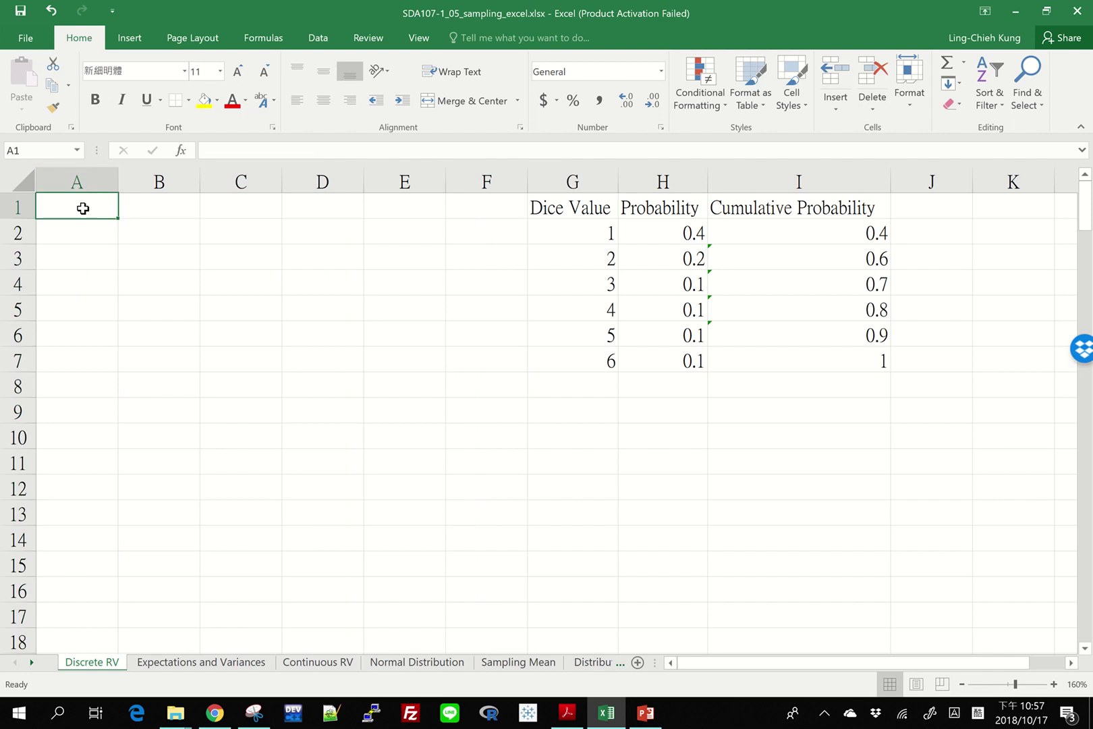
# Step through the dice values and probabilities in G2:H7.
pyautogui.click(572, 243)
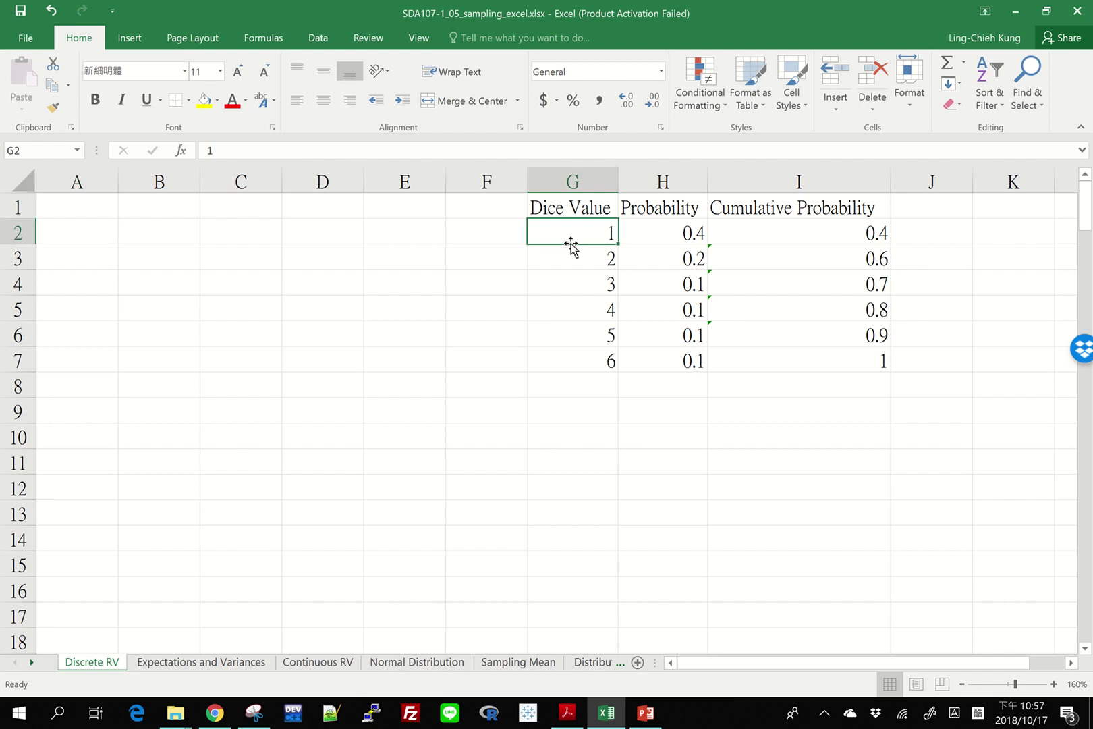
pyautogui.press('Right')
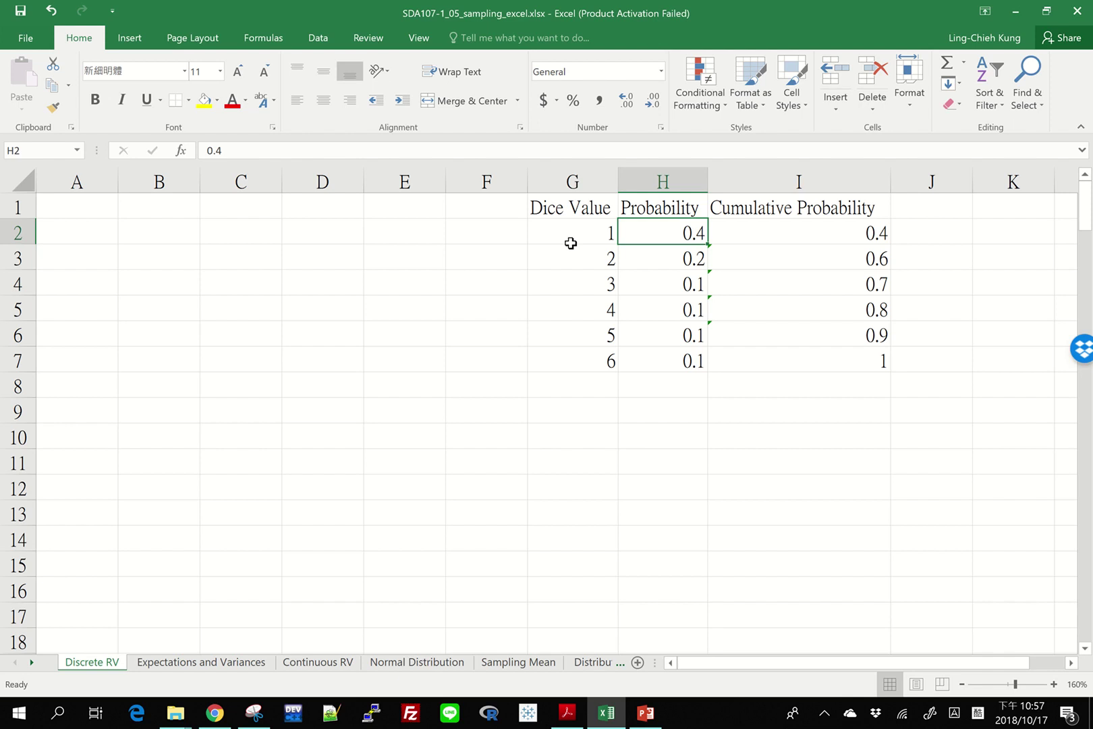
pyautogui.press('Down')
pyautogui.press('Left')
pyautogui.press('Right')
pyautogui.press('Down')
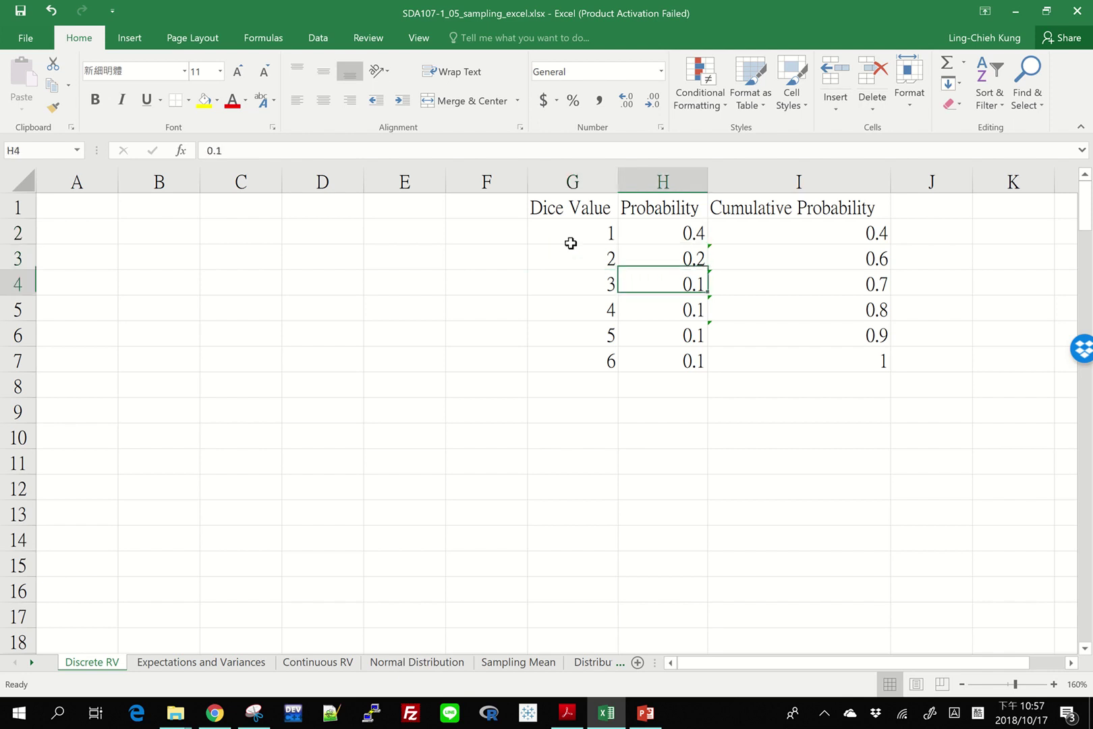
pyautogui.press('Left')
pyautogui.press('Down')
pyautogui.press('Down')
pyautogui.press('Down')
pyautogui.press('Right')
pyautogui.press('Up')
pyautogui.press('Up')
pyautogui.press('Up')
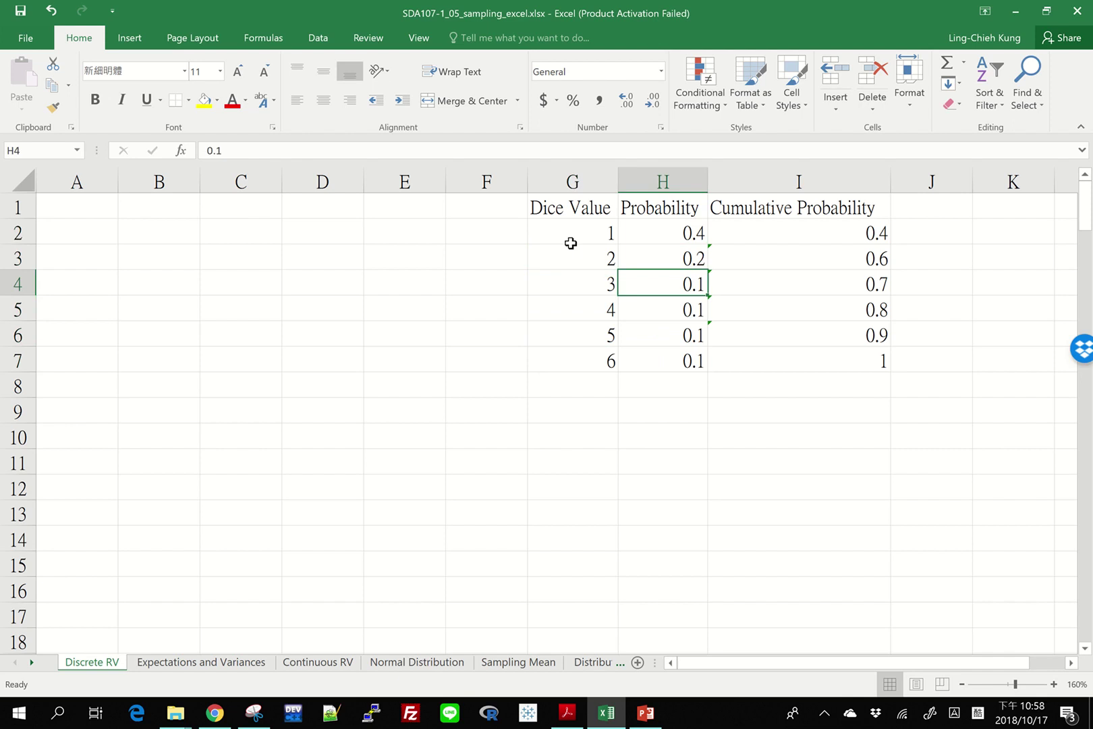
# Enter =RAND() in cell A1.
pyautogui.press('Left')
pyautogui.press('Left')
pyautogui.press('Left')
pyautogui.press('Left')
pyautogui.press('Left')
pyautogui.press('Left')
pyautogui.press('Left')
pyautogui.press('Up')
pyautogui.press('Up')
pyautogui.press('Up')
pyautogui.write('=rand')
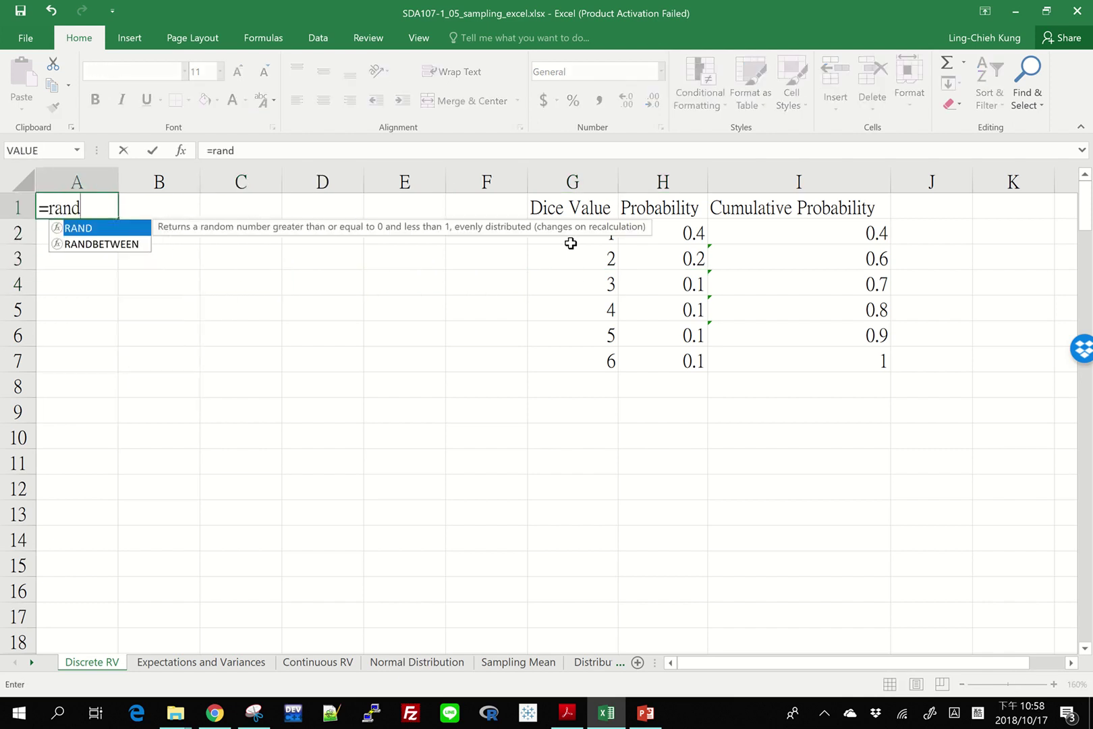
pyautogui.press('Tab')
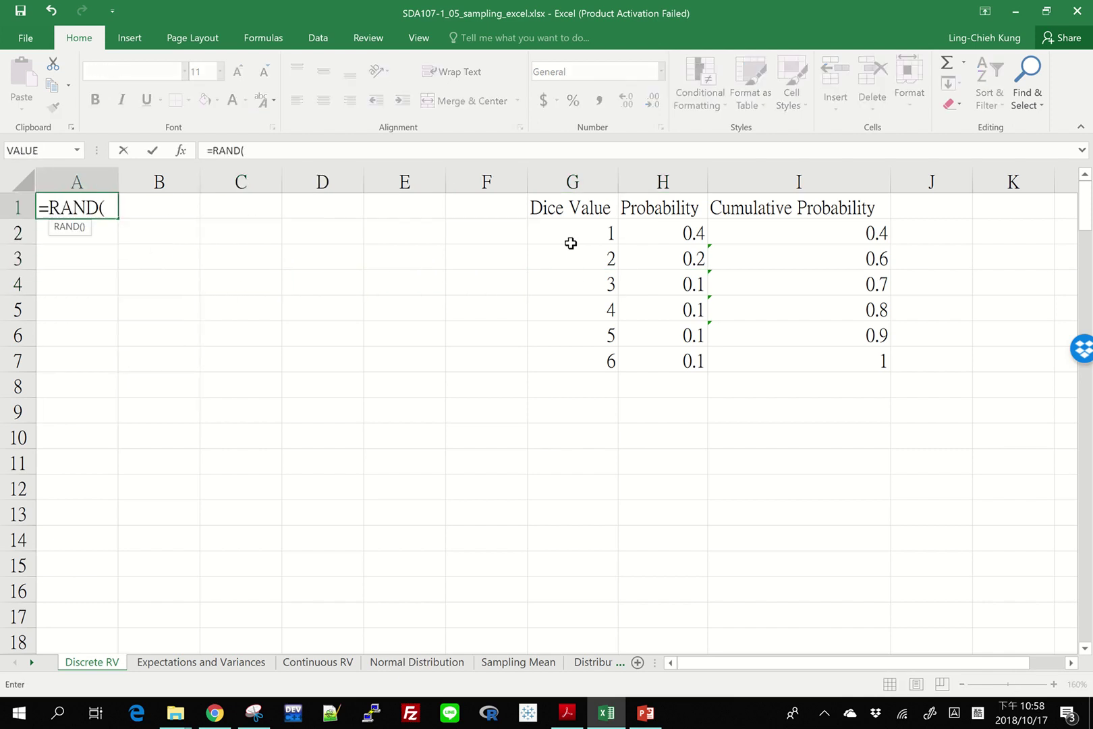
pyautogui.write(')')
pyautogui.press('Return')
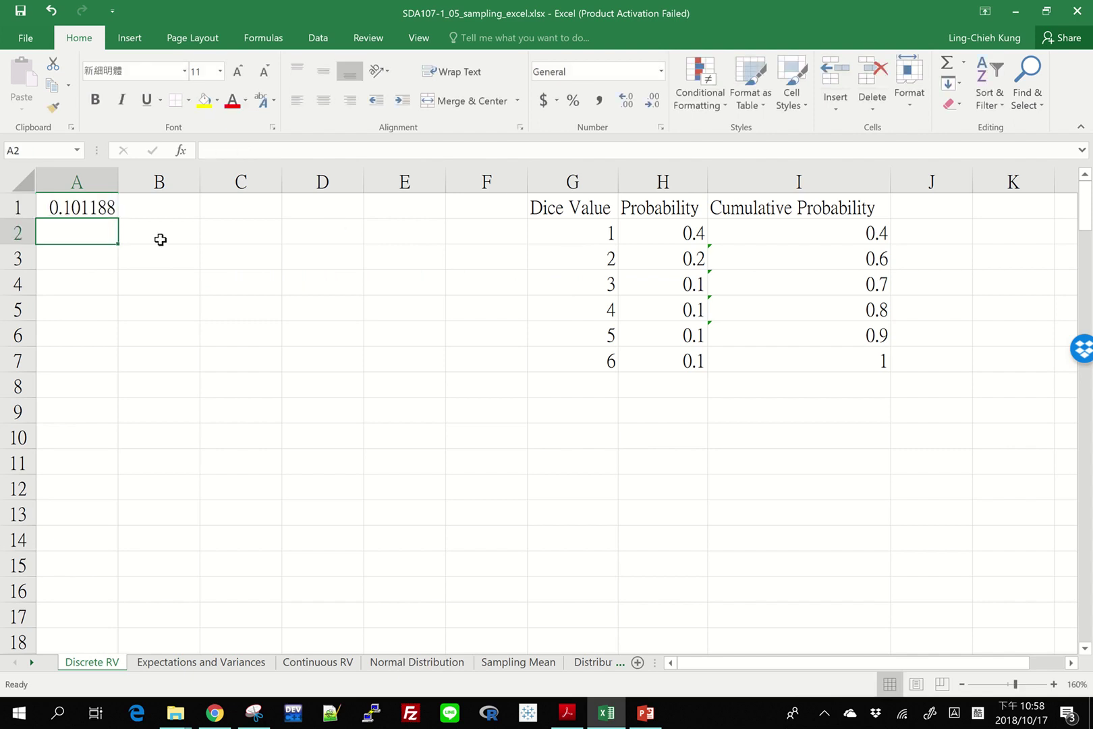
# Copy =RAND() down column A, then select the probabilities H2:H7.
pyautogui.click(100, 205)
pyautogui.moveTo(118, 218); pyautogui.dragTo(88, 640)
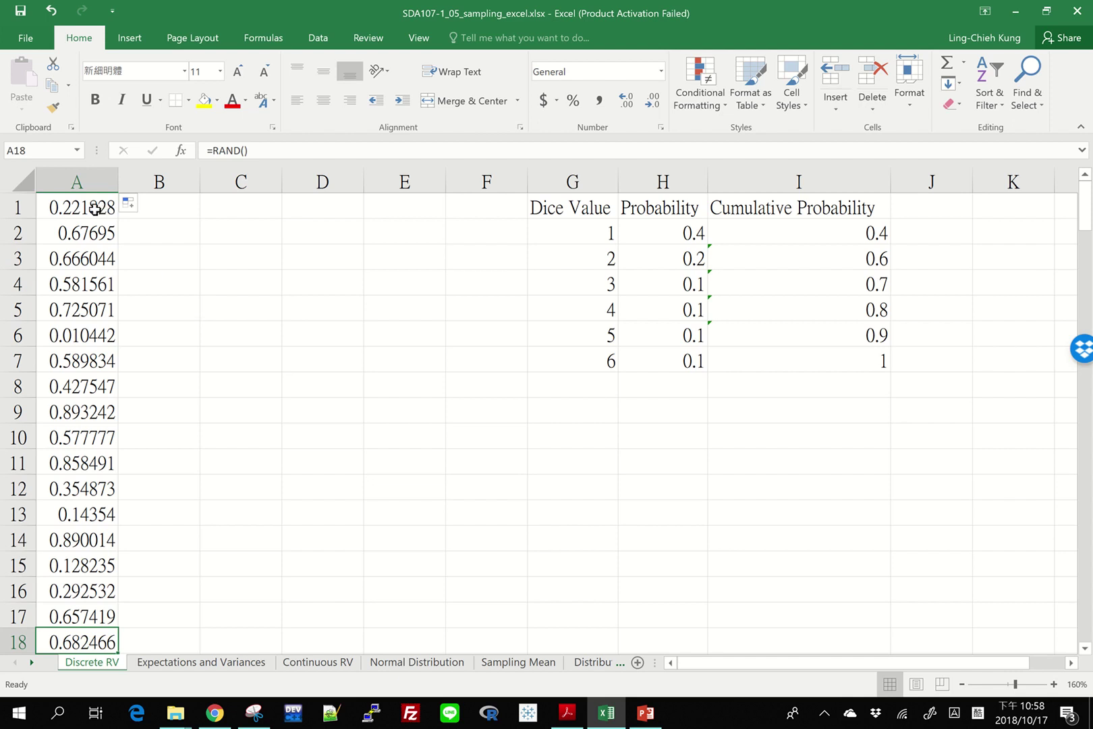
pyautogui.moveTo(105, 207); pyautogui.dragTo(68, 578)
pyautogui.click(68, 579)
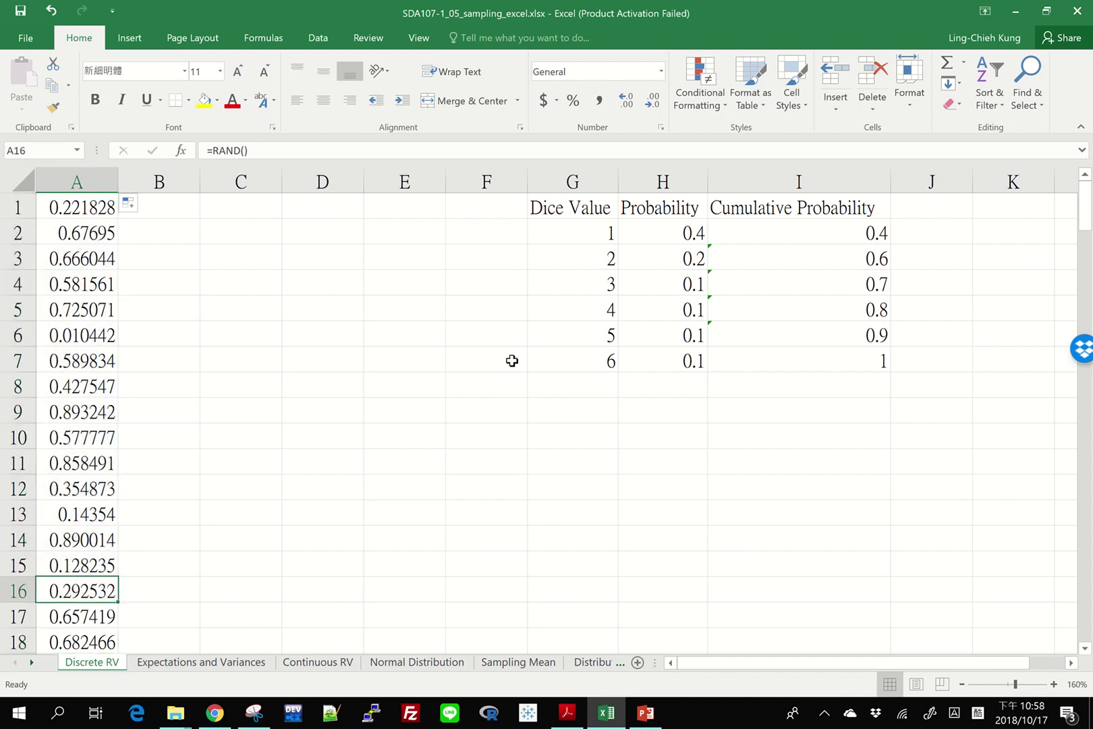
pyautogui.moveTo(669, 230); pyautogui.dragTo(660, 357)
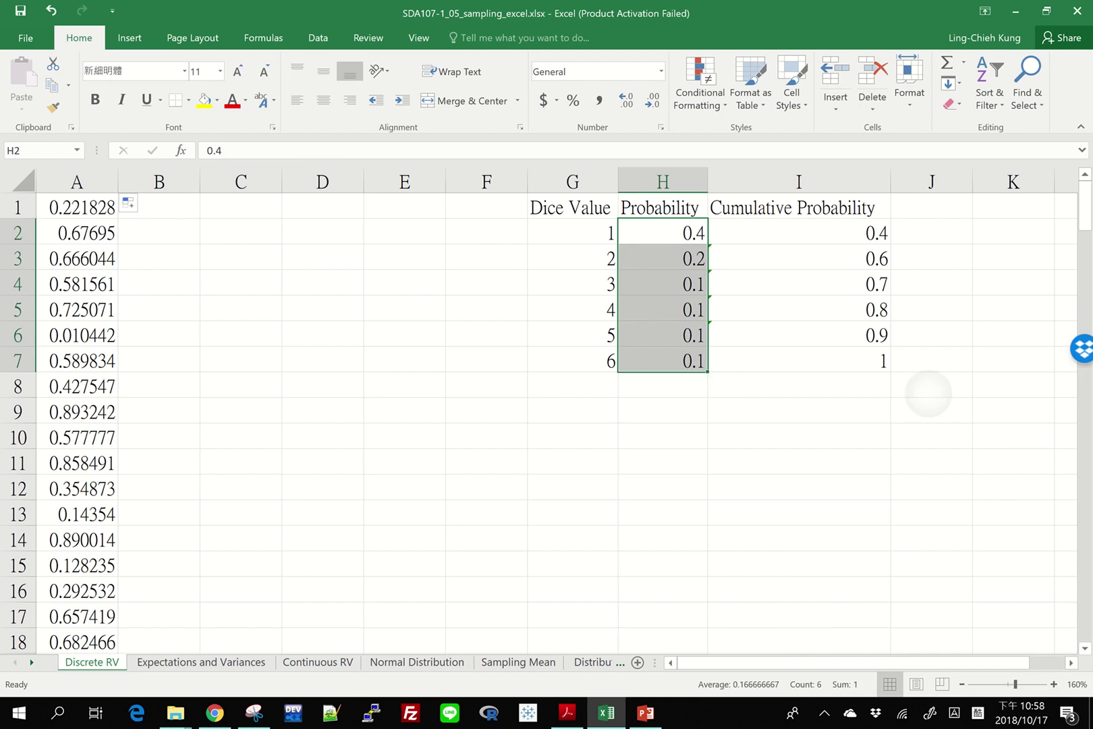
pyautogui.click(930, 389)
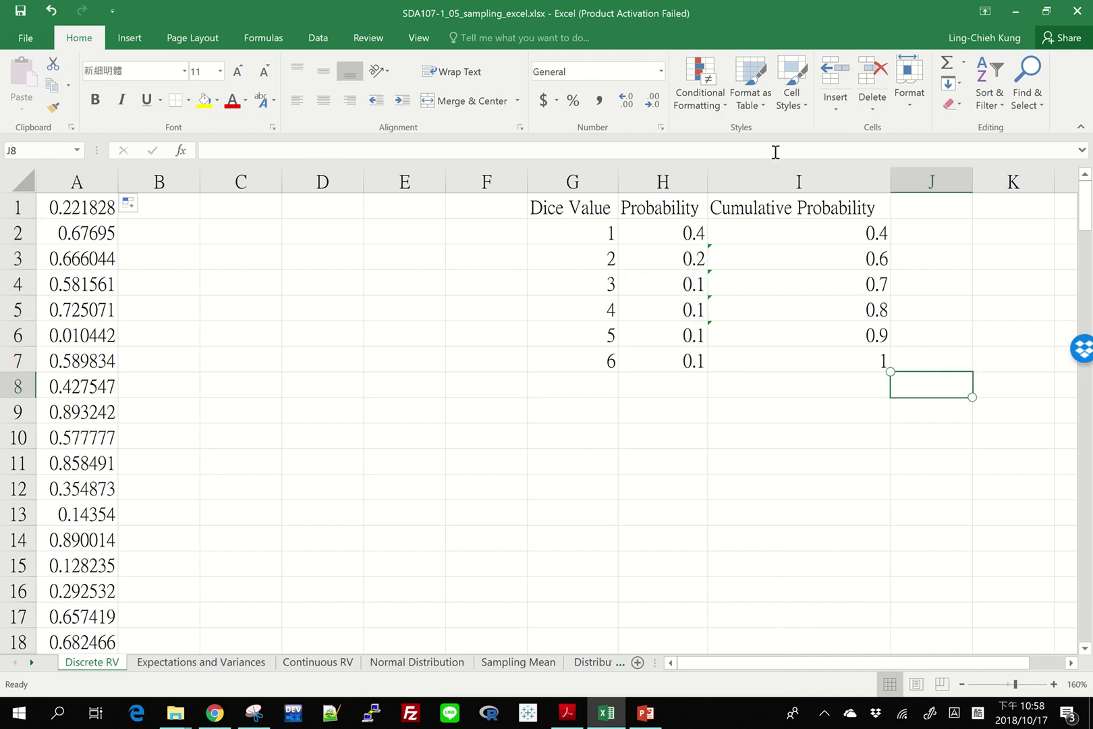
pyautogui.moveTo(805, 239); pyautogui.dragTo(793, 360)
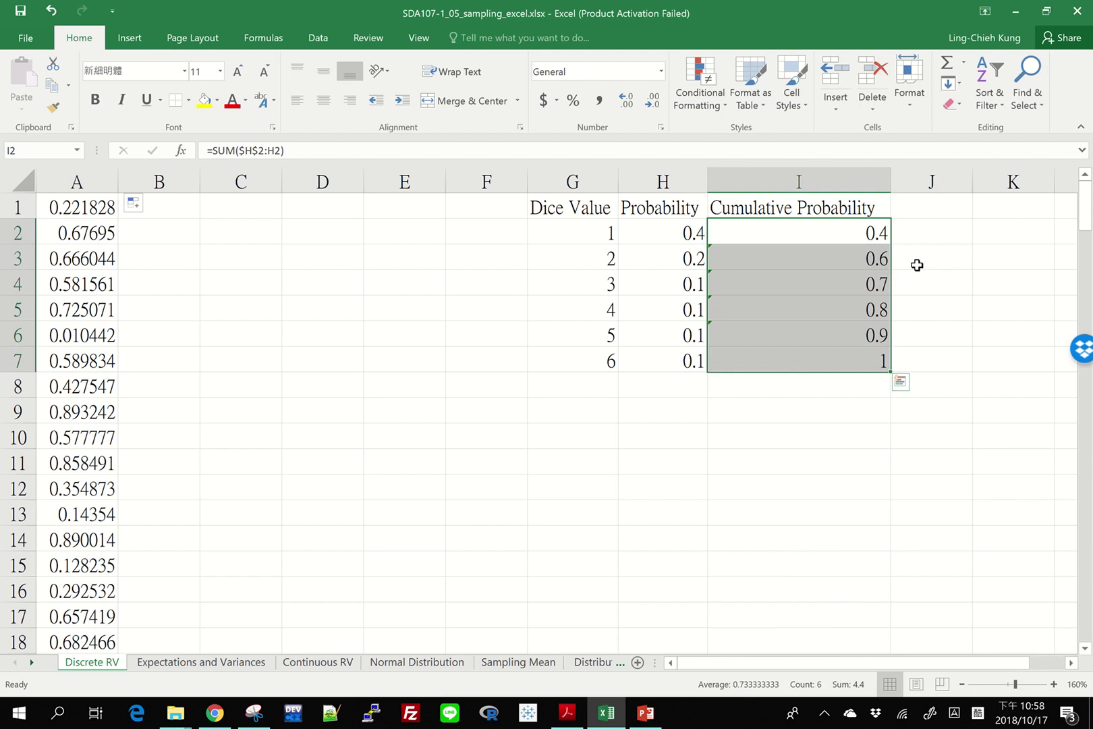
pyautogui.click(89, 207)
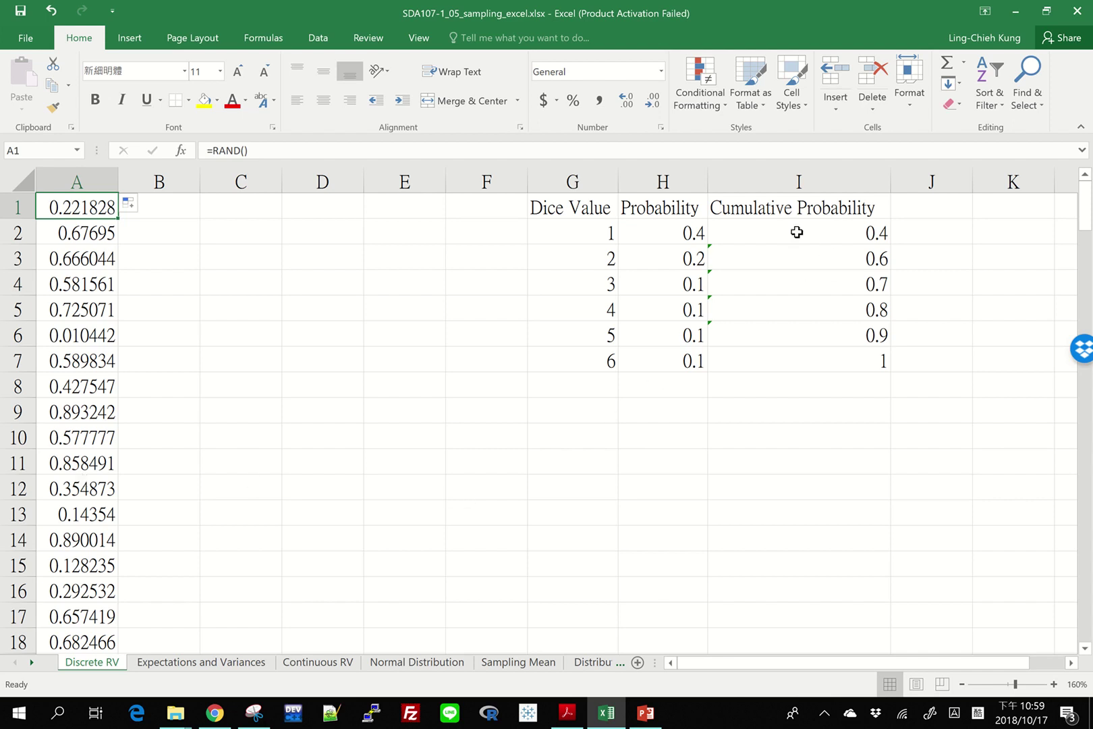
# Enter 0 as the first lower bound in J2.
pyautogui.click(927, 230)
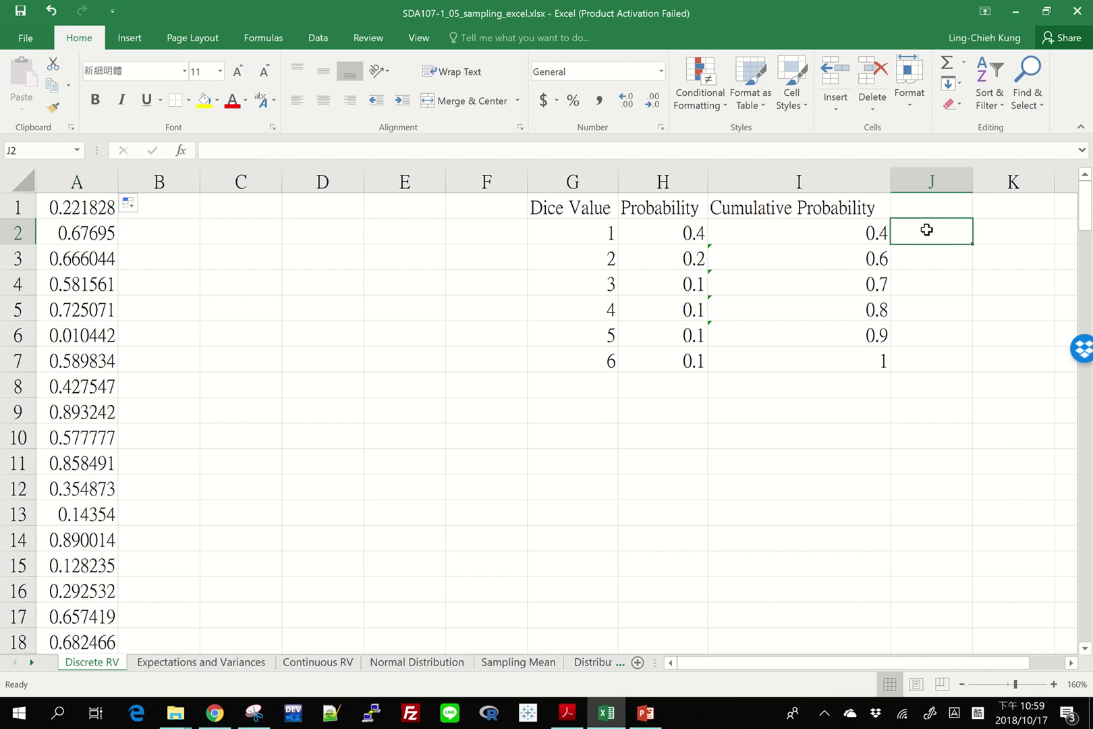
pyautogui.press('Left')
pyautogui.press('Left')
pyautogui.press('Left')
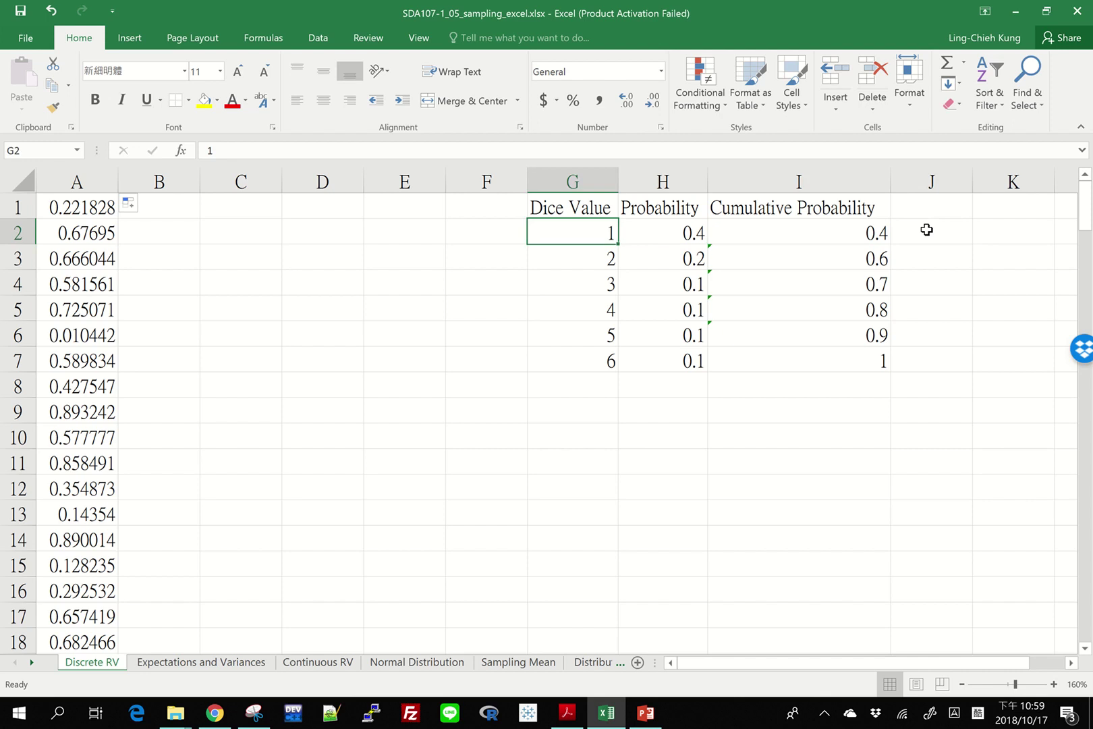
pyautogui.press('Right')
pyautogui.press('Right')
pyautogui.press('Right')
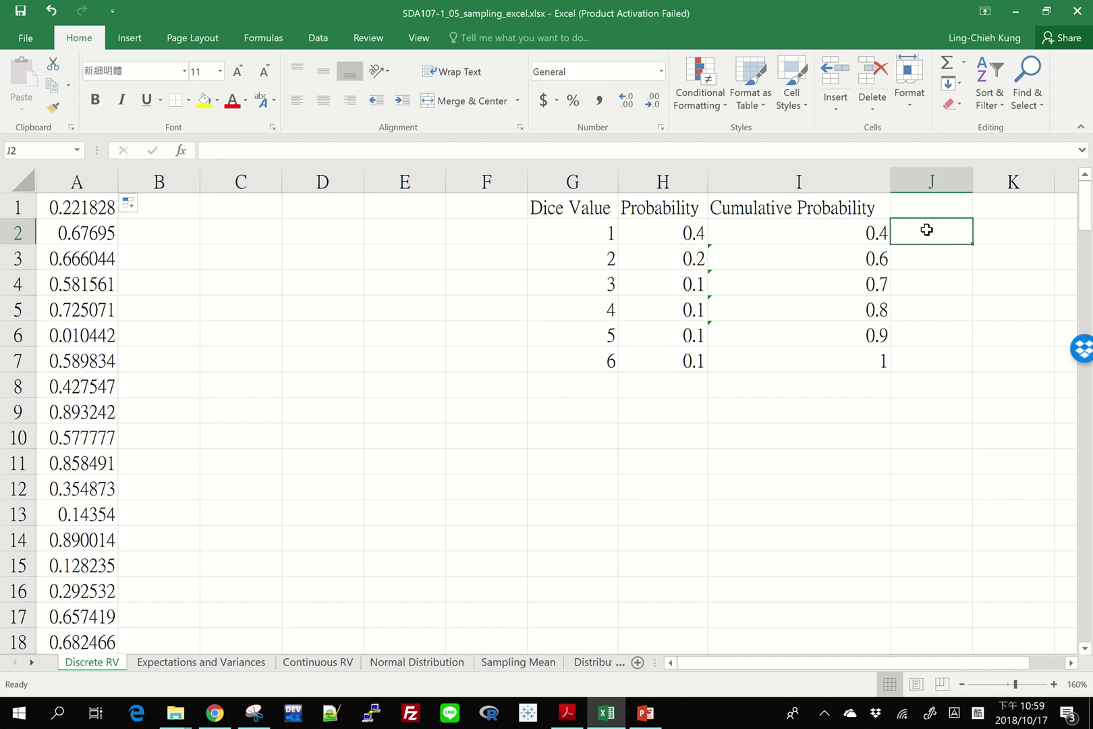
pyautogui.write('0')
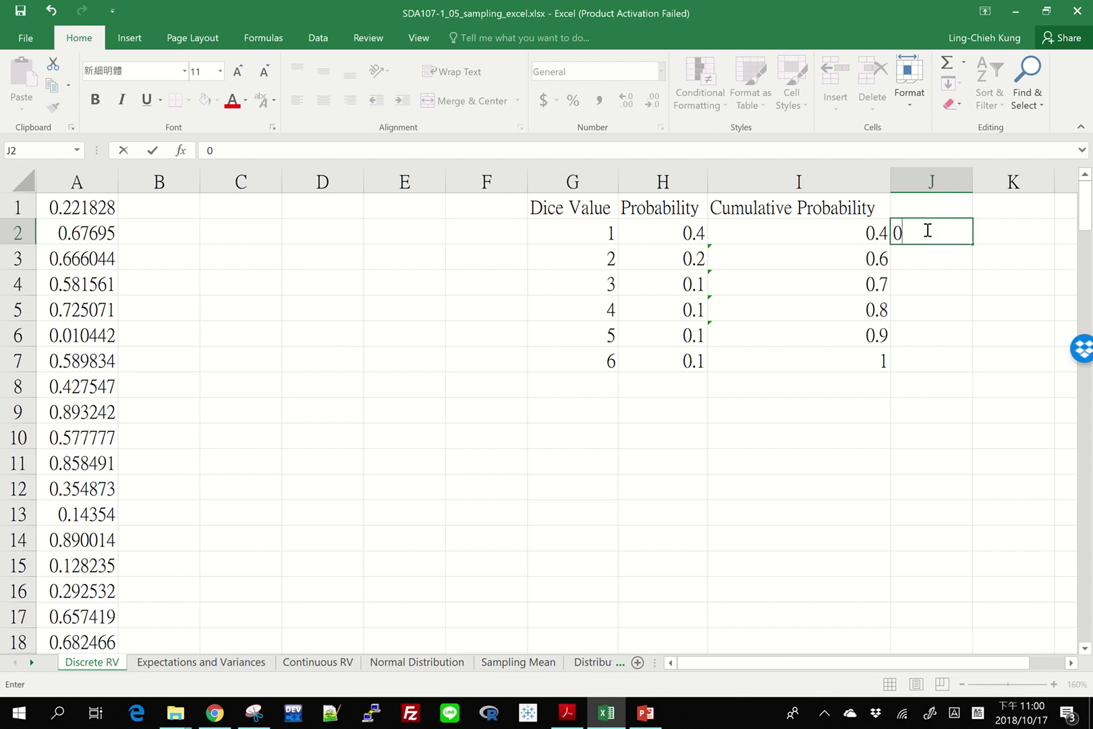
pyautogui.press('Return')
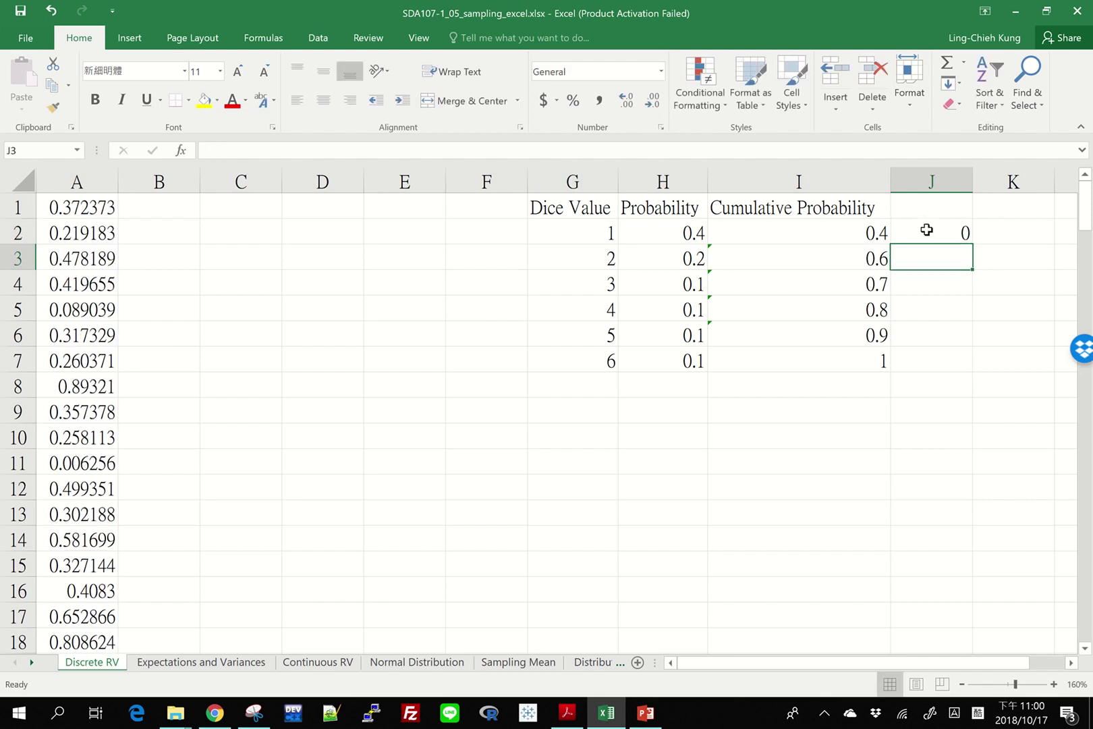
# Set J3 to =I2 and fill it down to J7 for bounds 0.4 through 0.9.
pyautogui.write('=')
pyautogui.press('Left')
pyautogui.press('Up')
pyautogui.press('Return')
pyautogui.click(944, 257)
pyautogui.moveTo(973, 272); pyautogui.dragTo(941, 368)
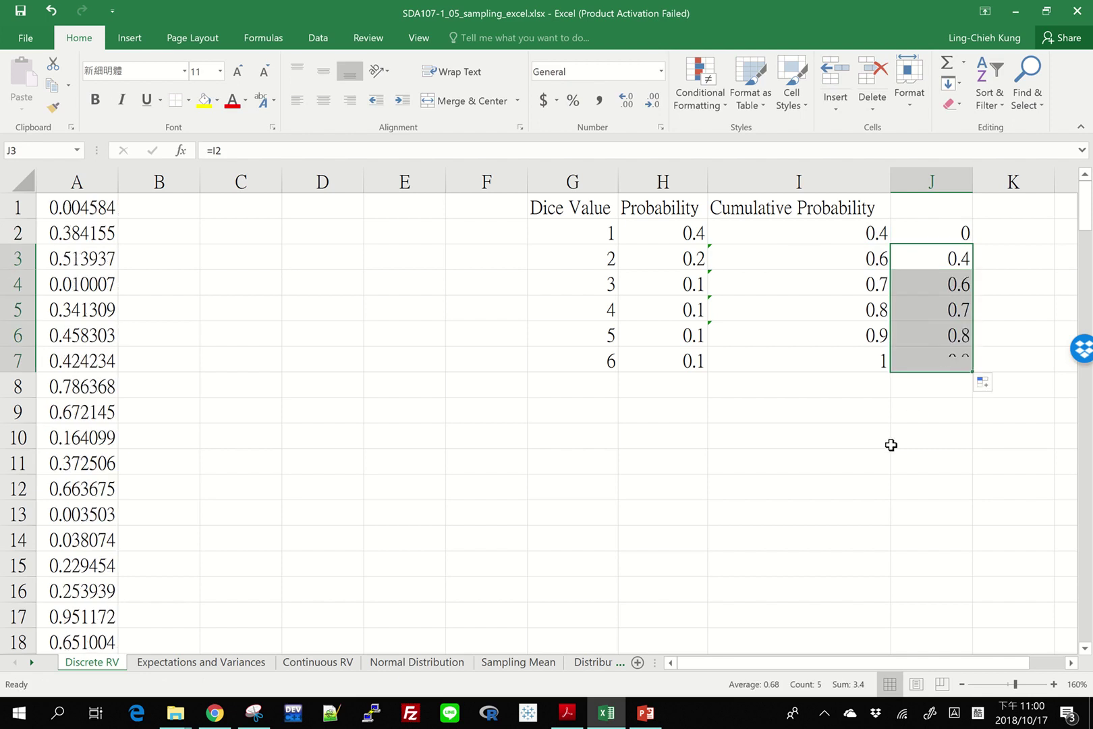
pyautogui.click(929, 389)
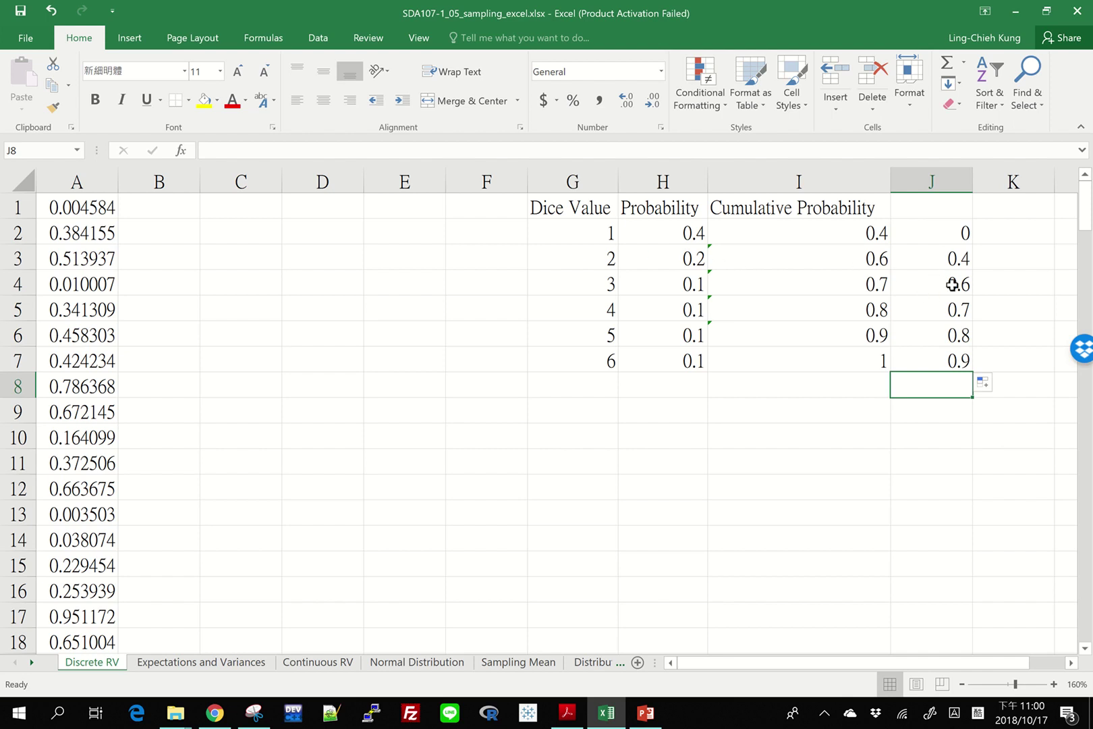
# Copy the random numbers in column A and paste them as values into B1.
pyautogui.click(78, 205)
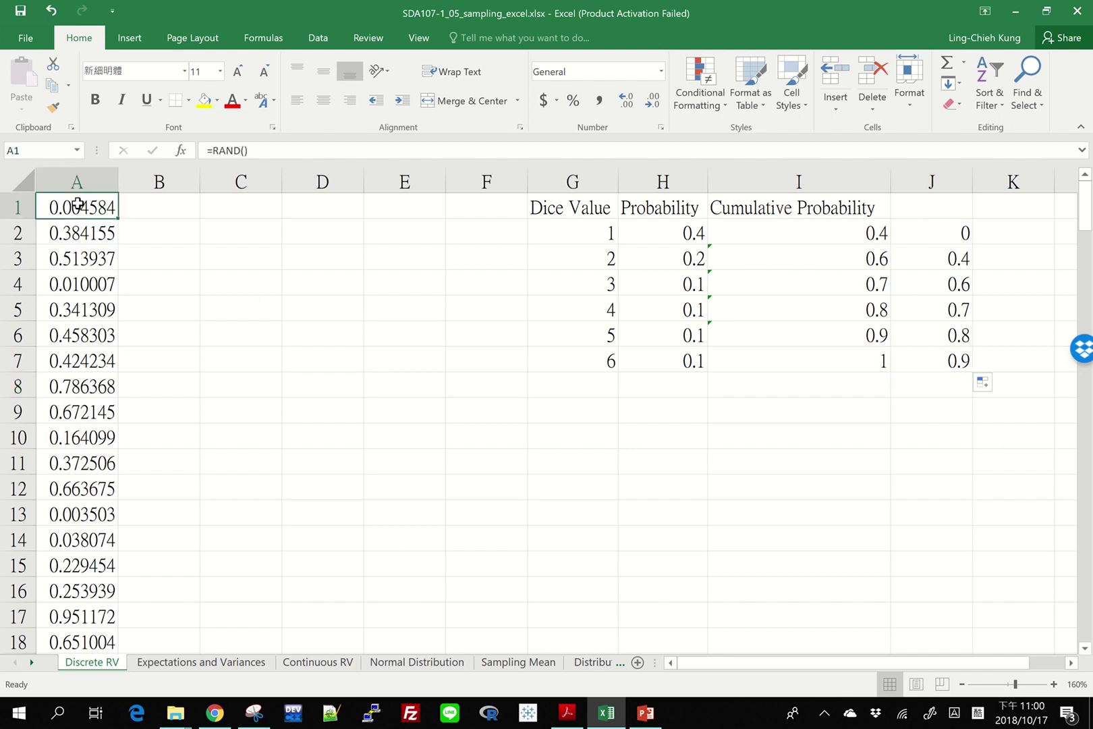
pyautogui.hotkey('ctrl', 'shift', 'Down')
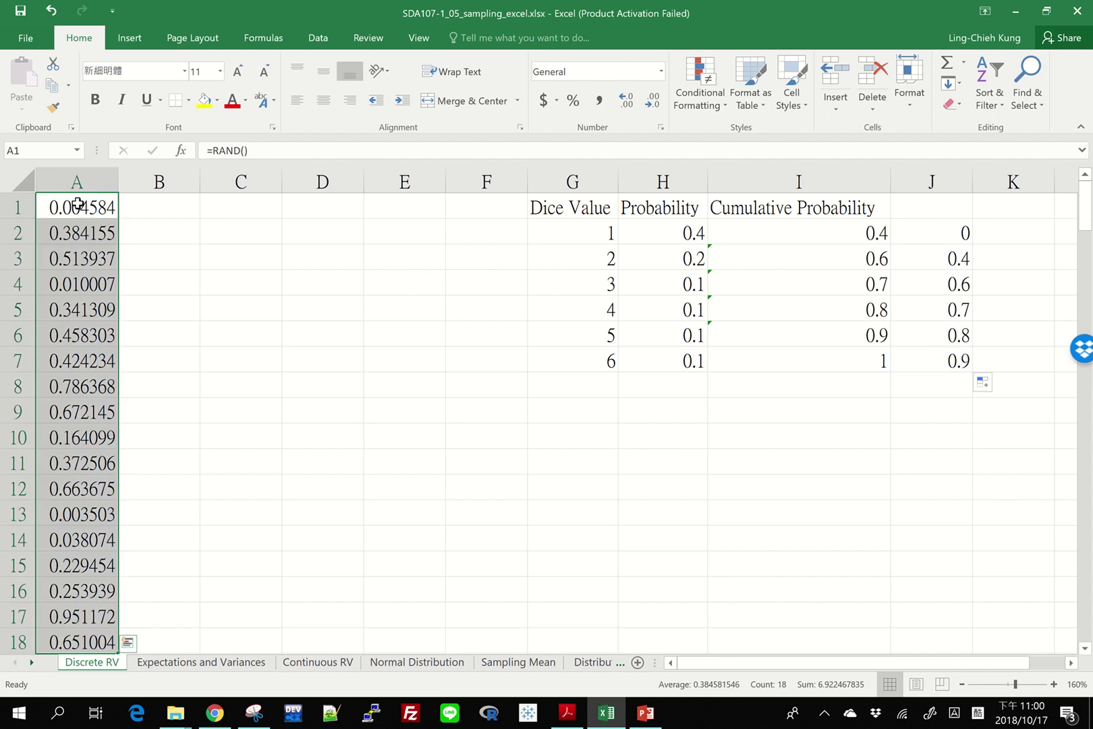
pyautogui.hotkey('ctrl', 'c')
pyautogui.click(183, 205)
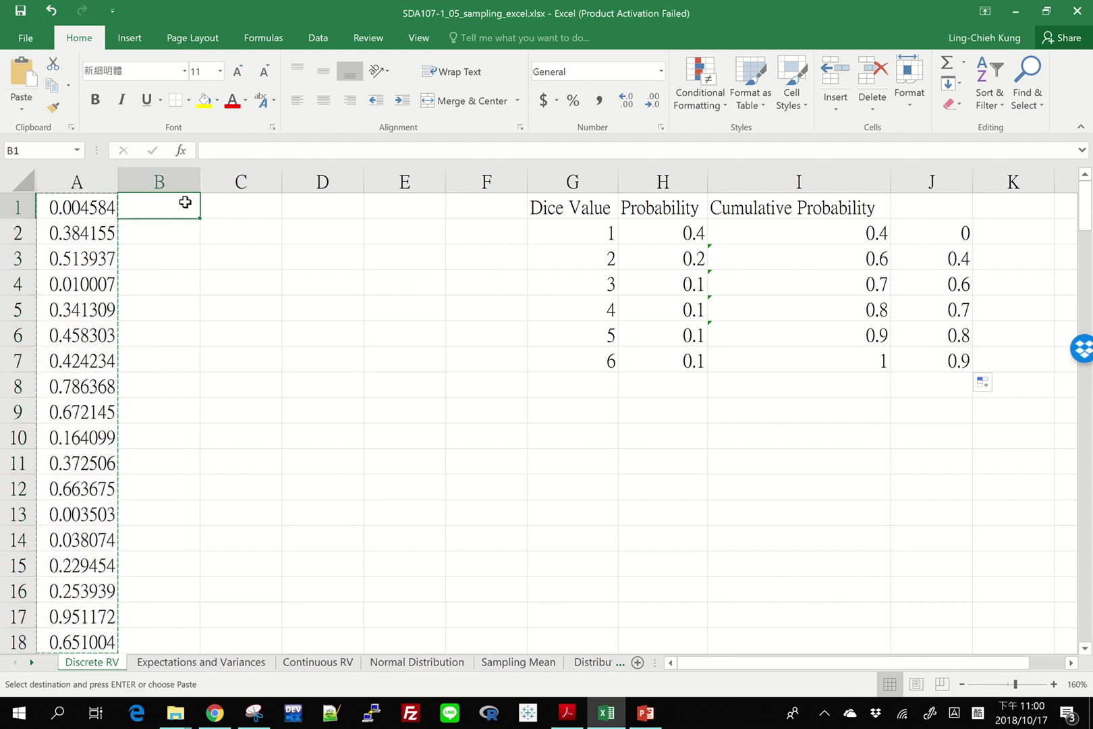
pyautogui.rightClick(184, 203)
pyautogui.click(241, 272)
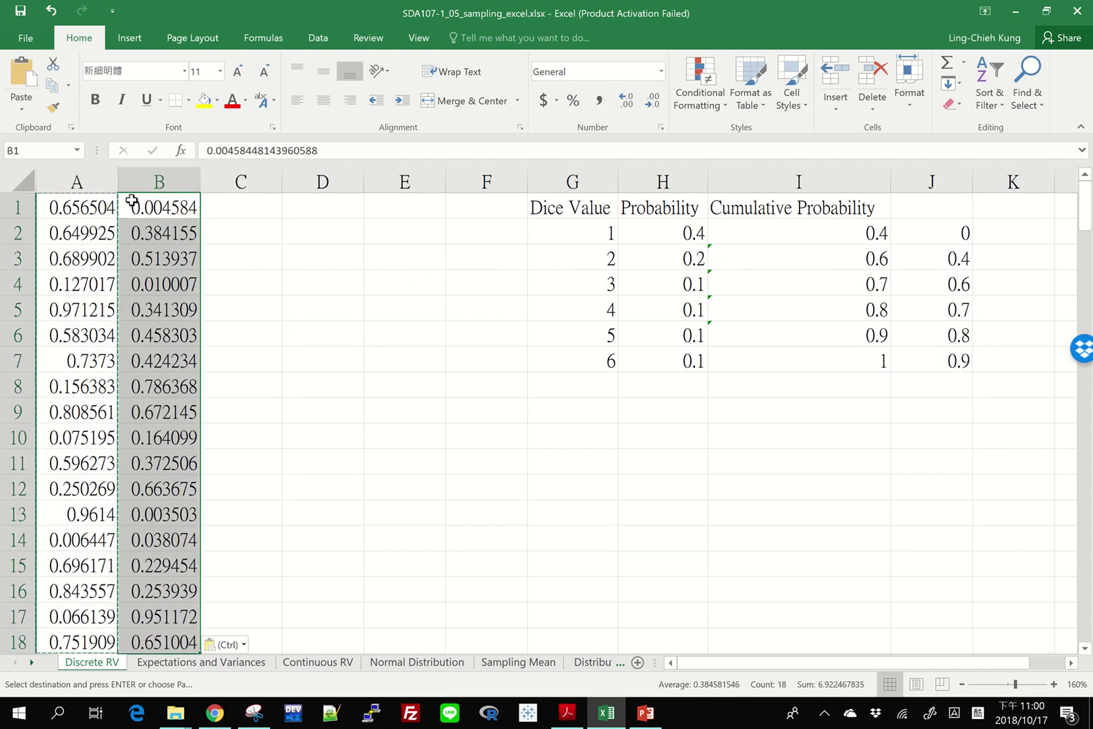
# Delete column A so the static values and table shift left.
pyautogui.click(80, 181)
pyautogui.rightClick(83, 182)
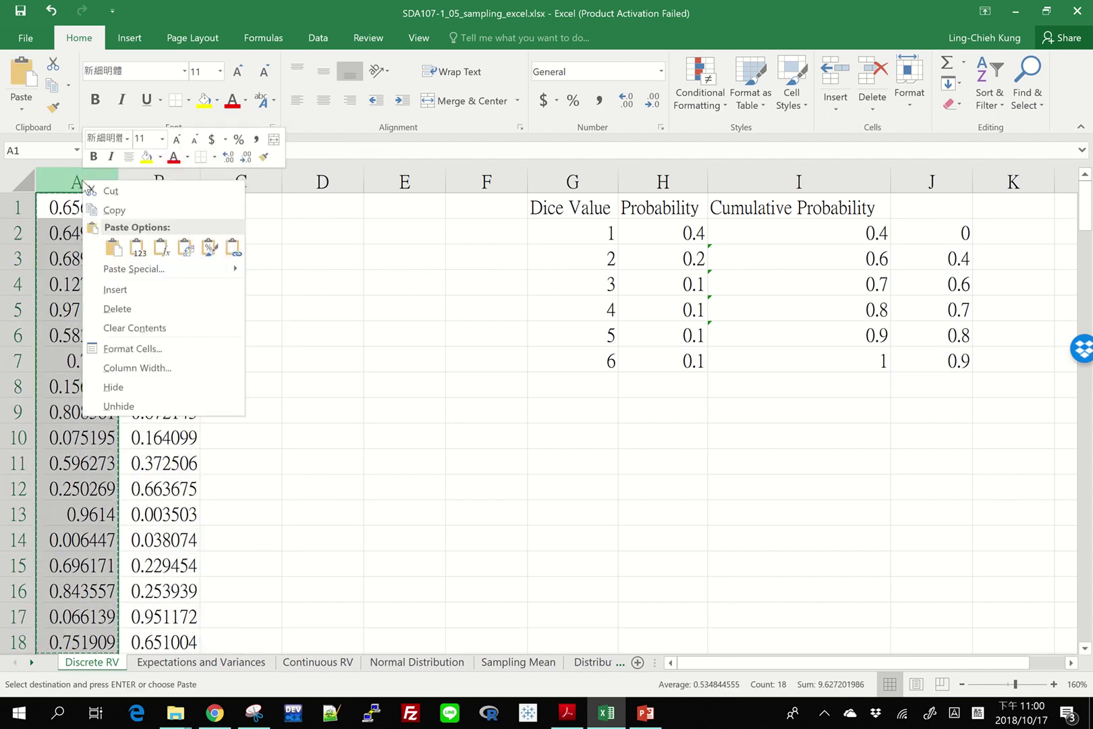
pyautogui.click(116, 309)
# In B1 start =LOOKUP with A1 as value and $I$2:$I$7 as lookup range.
pyautogui.click(153, 203)
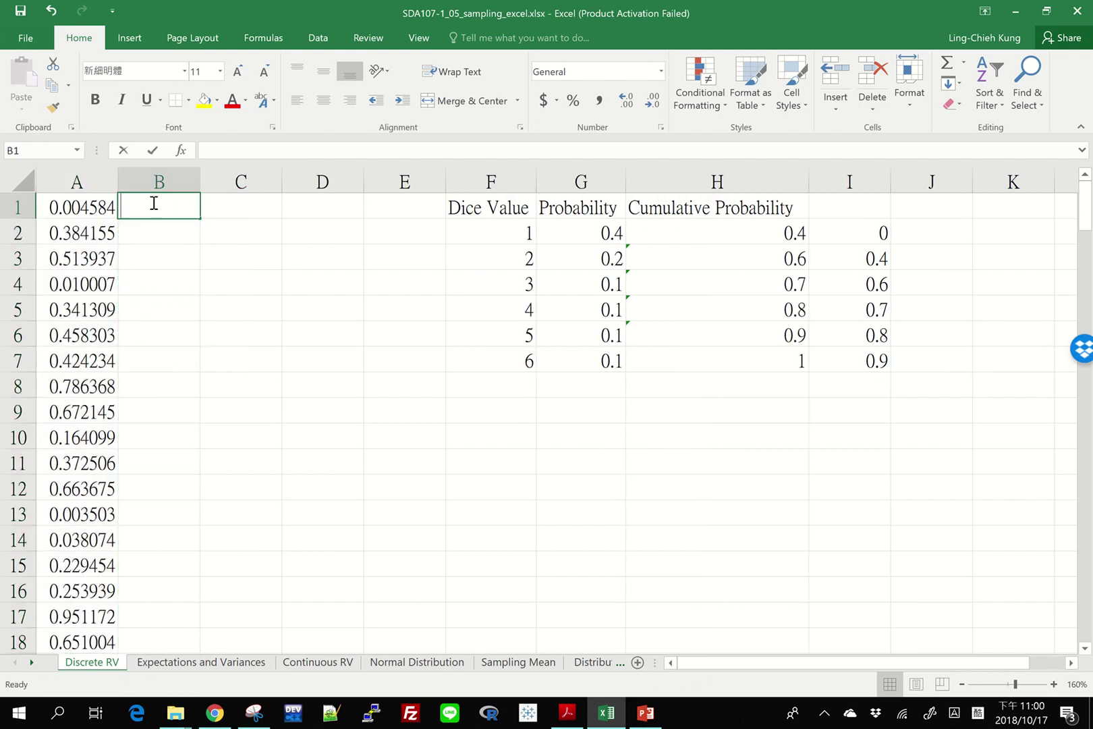
pyautogui.write('=lookup(')
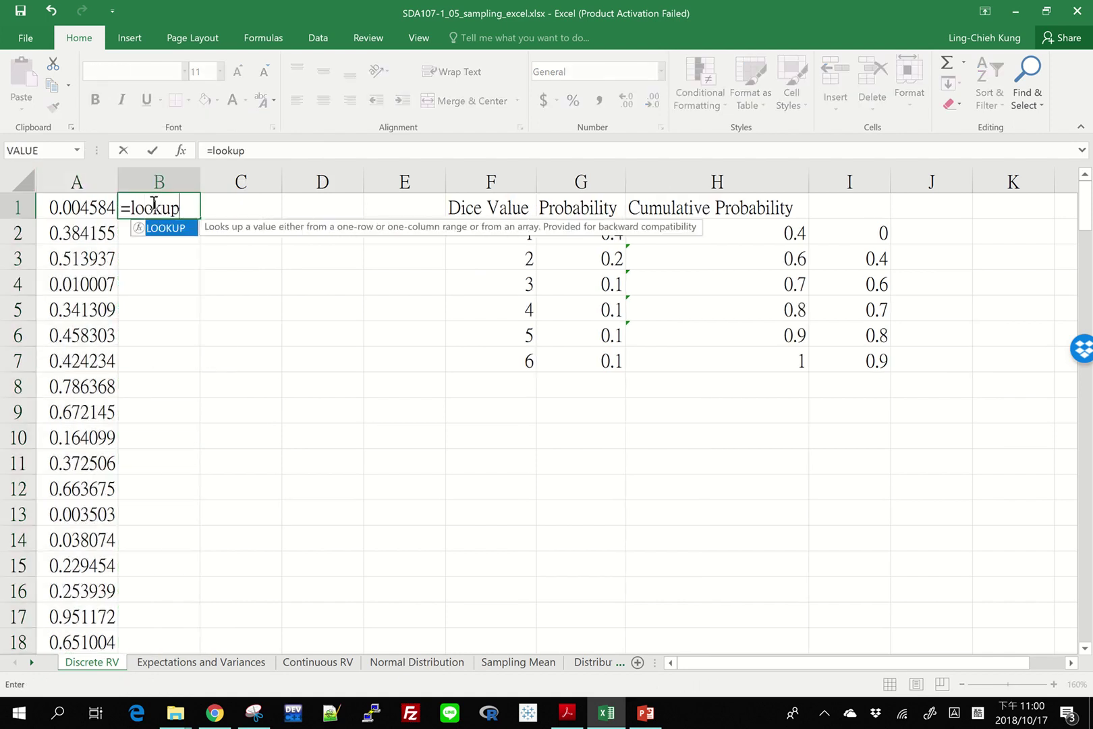
pyautogui.click(85, 206)
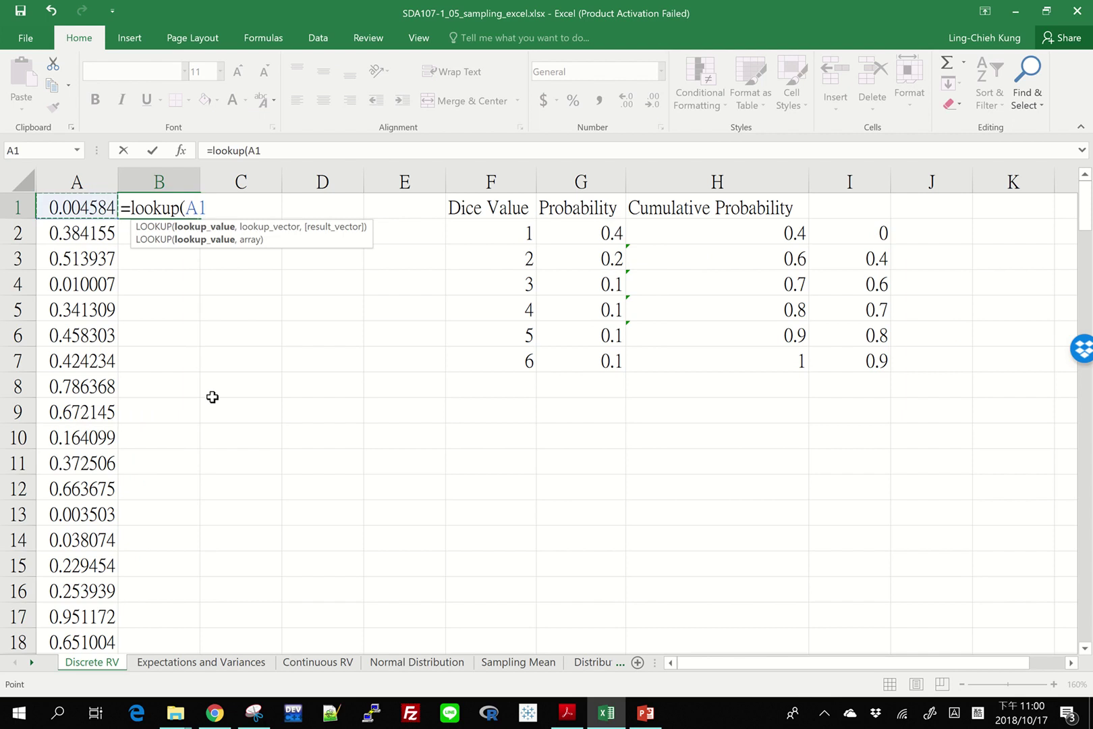
pyautogui.write(',')
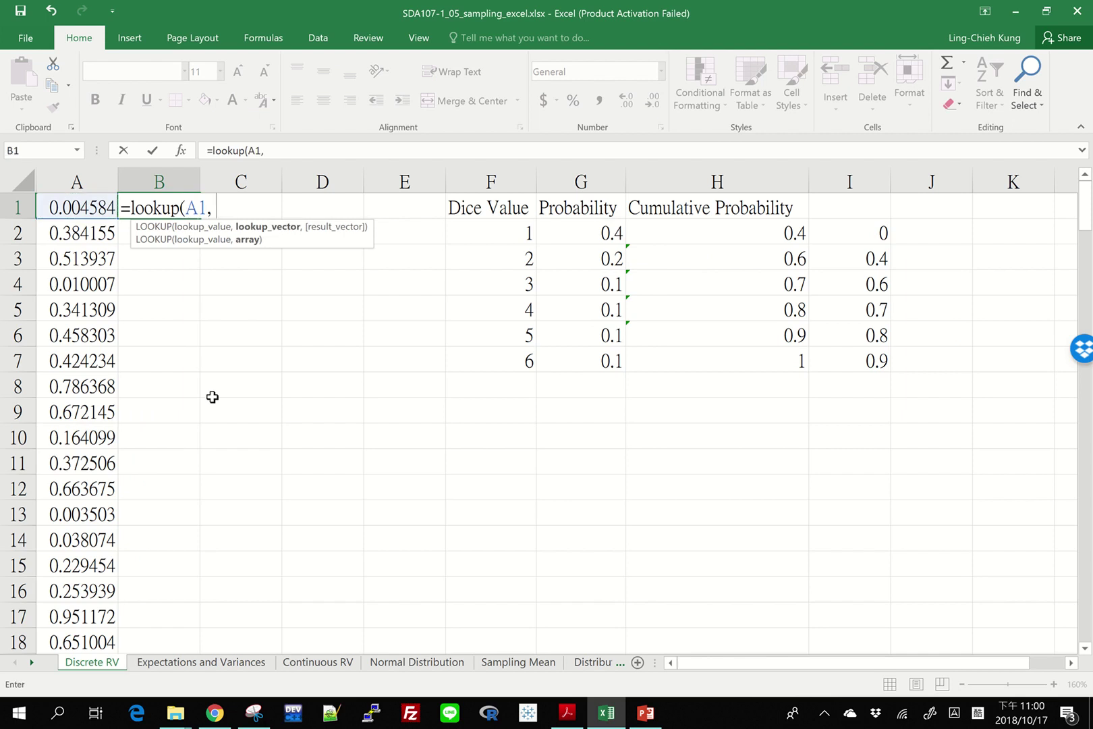
pyautogui.click(770, 233)
pyautogui.moveTo(770, 274); pyautogui.dragTo(766, 364)
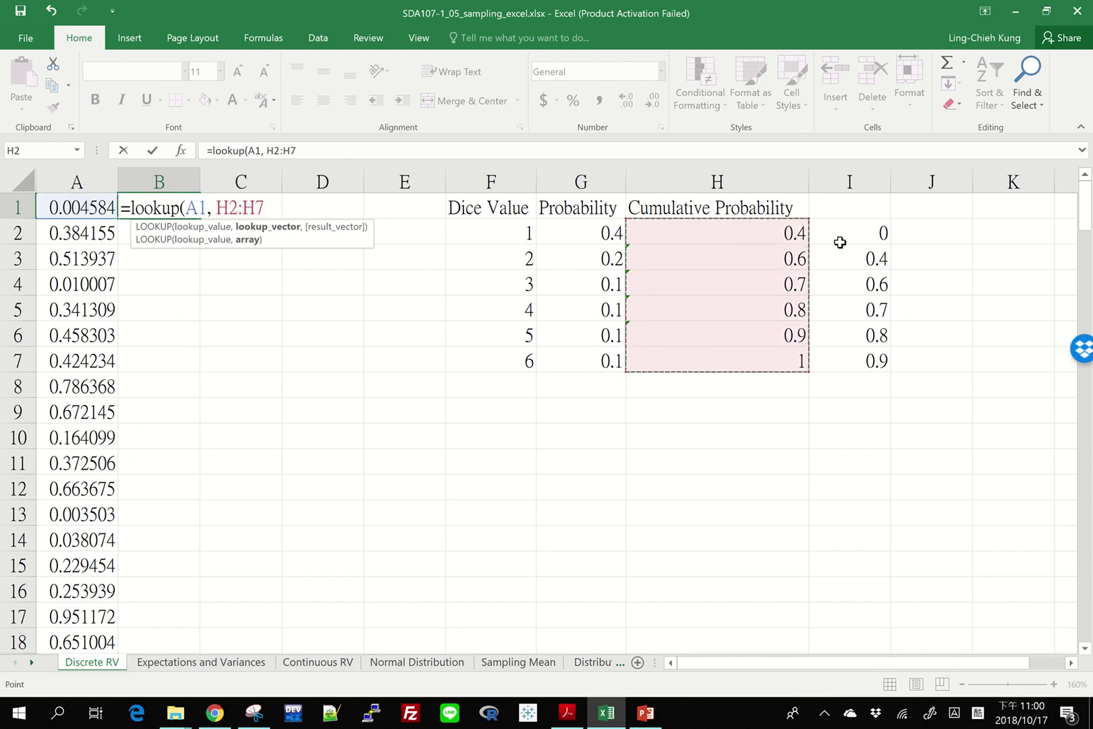
pyautogui.moveTo(837, 232); pyautogui.dragTo(839, 372)
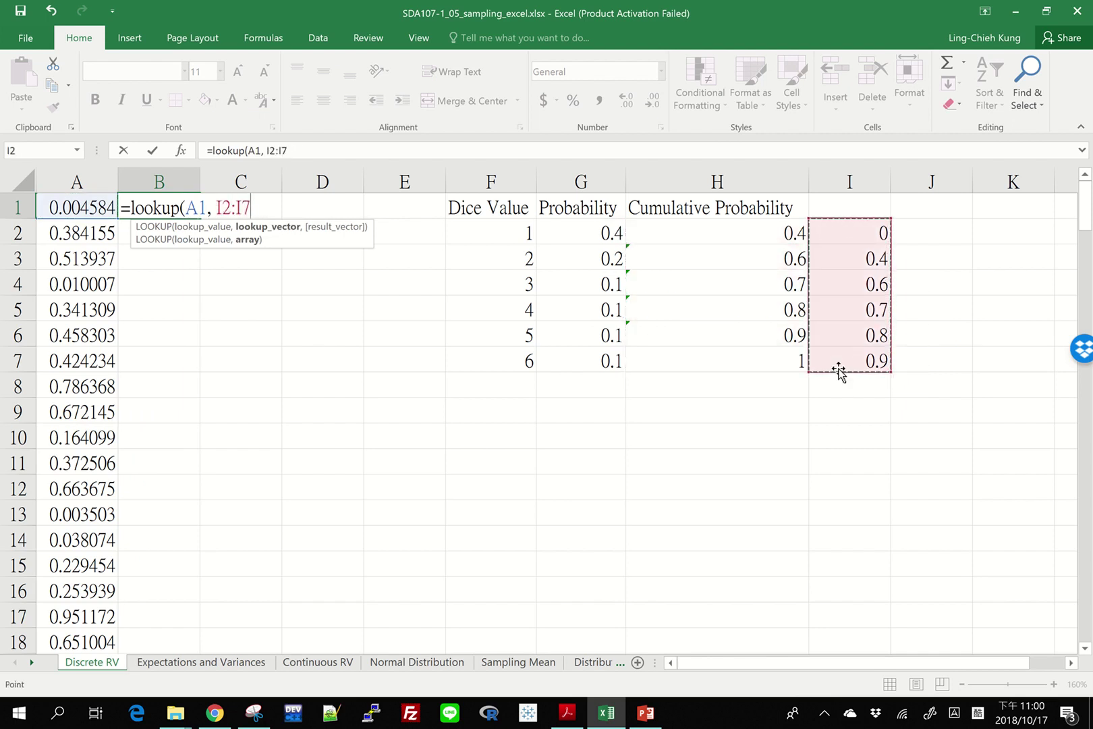
pyautogui.press('F4')
pyautogui.write(',')
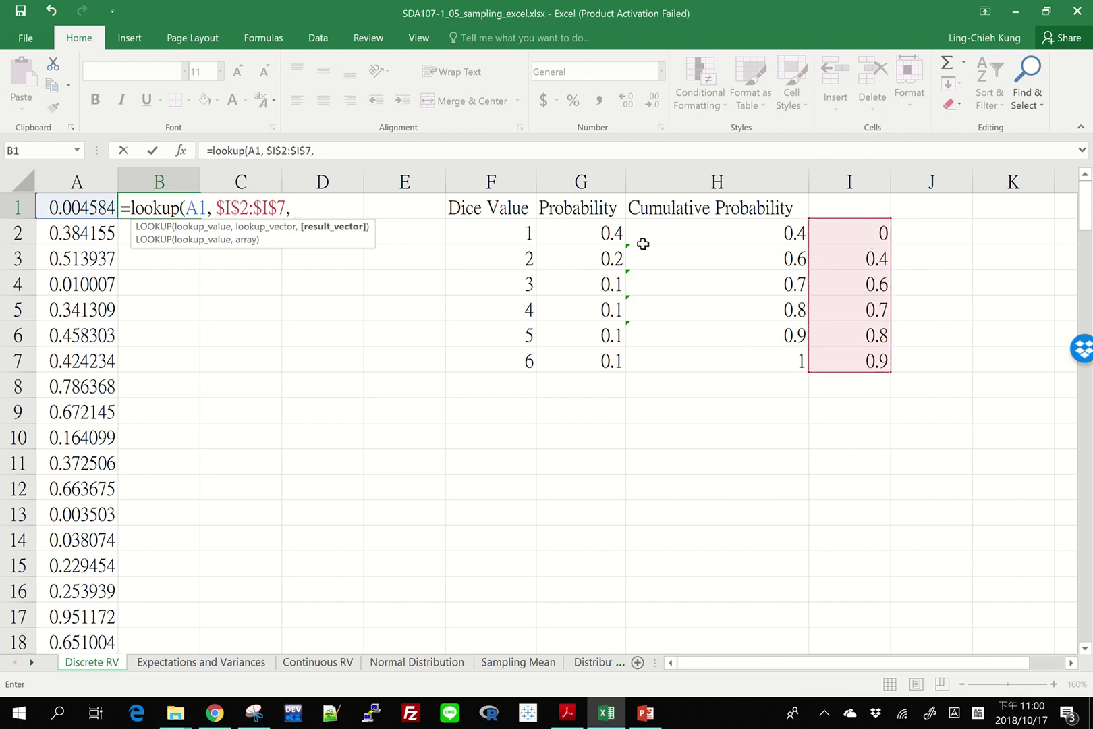
# Finish the LOOKUP with result range $F$2:$F$7 and fill it down column B.
pyautogui.moveTo(509, 234); pyautogui.dragTo(517, 362)
pyautogui.press('F4')
pyautogui.write(')')
pyautogui.press('Return')
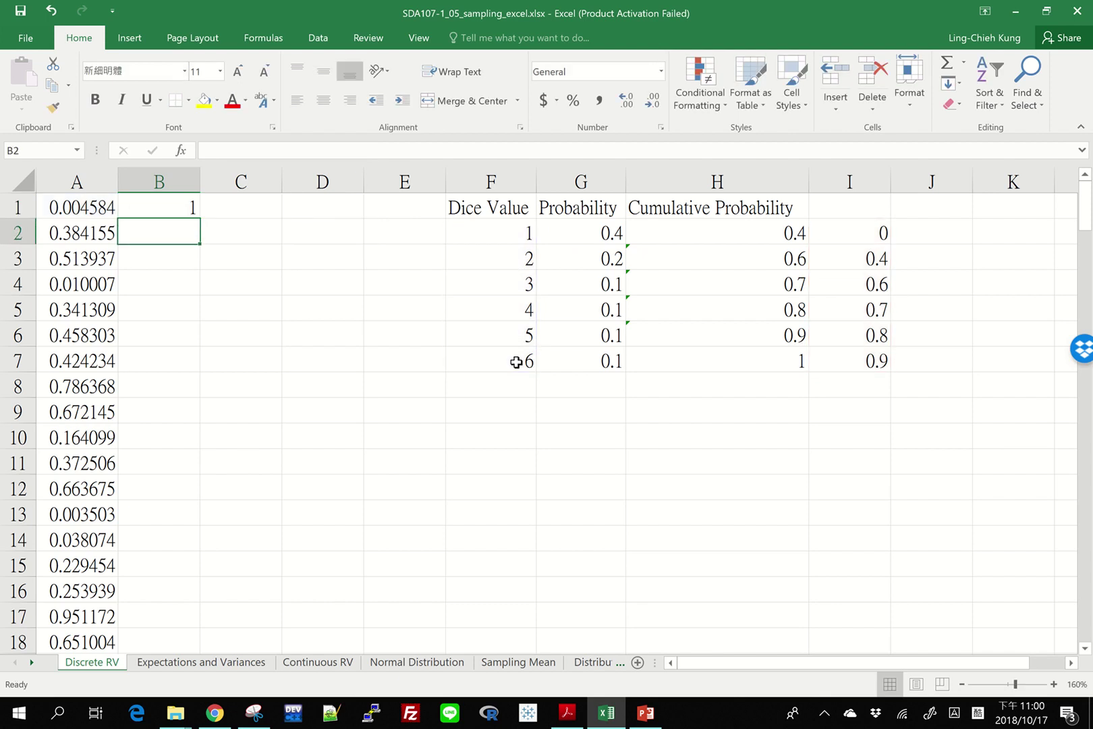
pyautogui.click(192, 210)
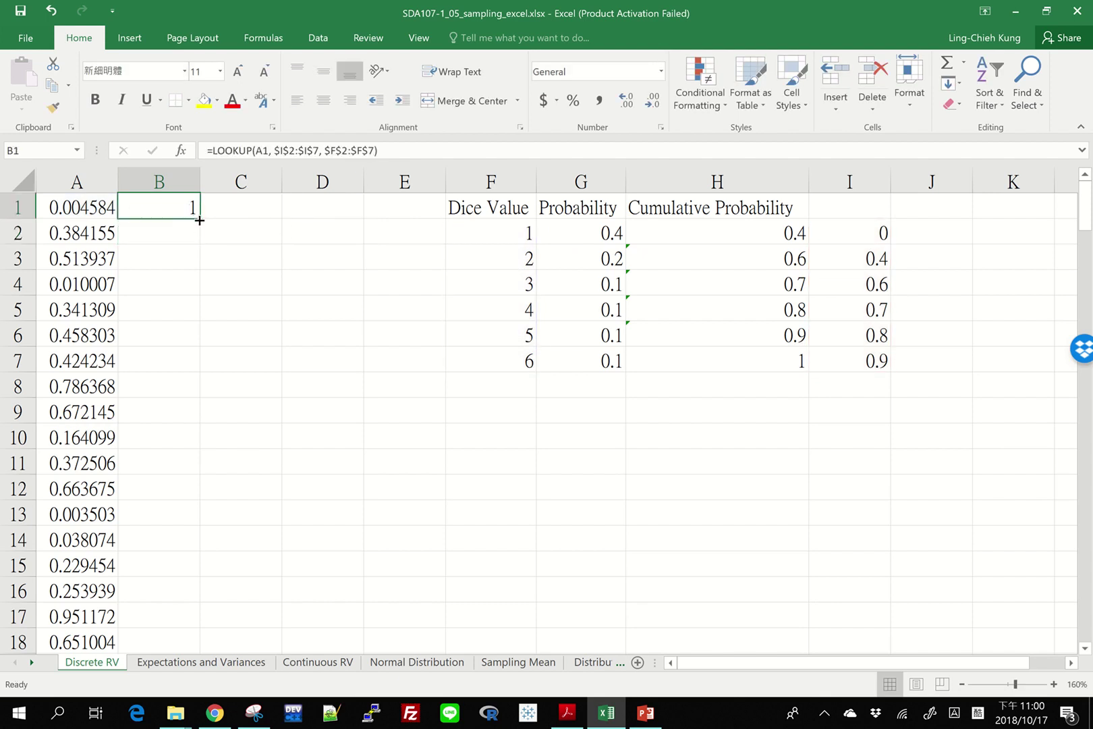
pyautogui.doubleClick(198, 219)
pyautogui.click(67, 389)
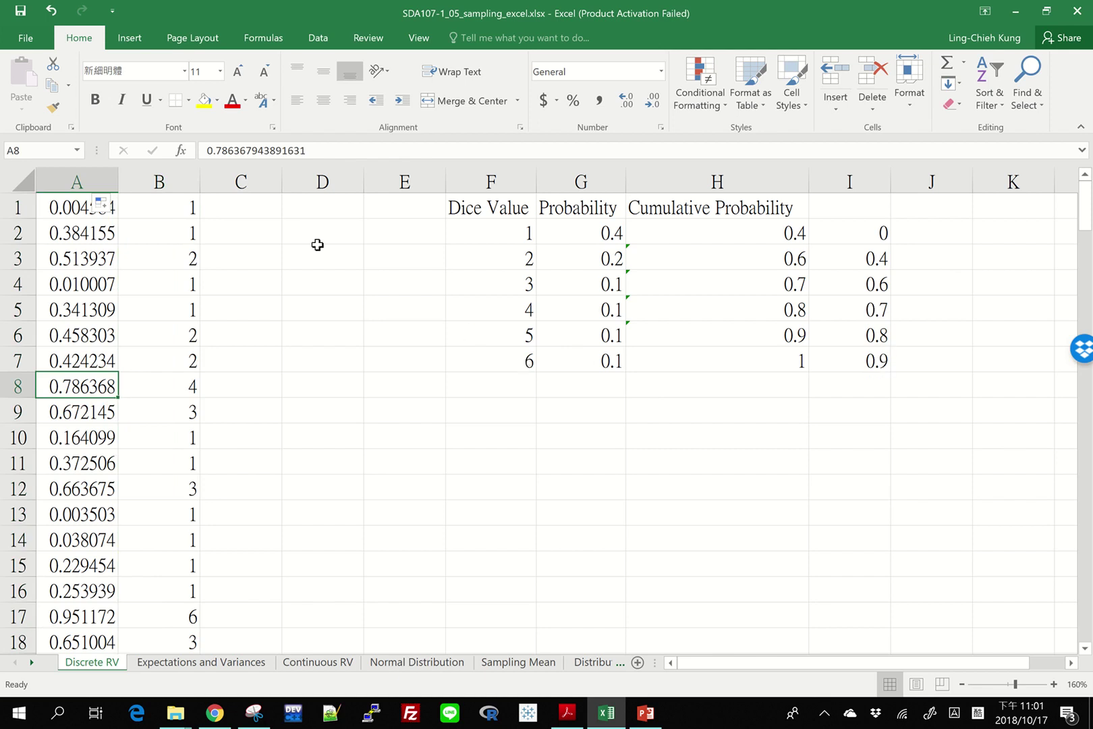
pyautogui.moveTo(166, 212); pyautogui.dragTo(163, 632)
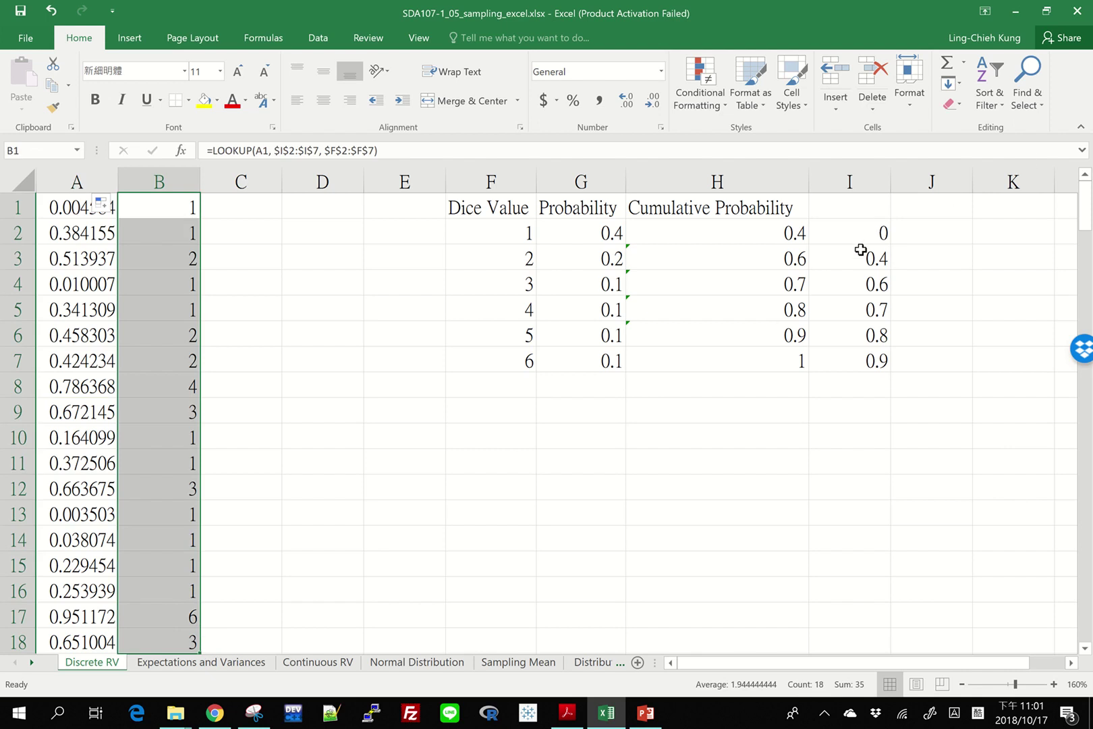
pyautogui.moveTo(860, 254); pyautogui.dragTo(859, 237)
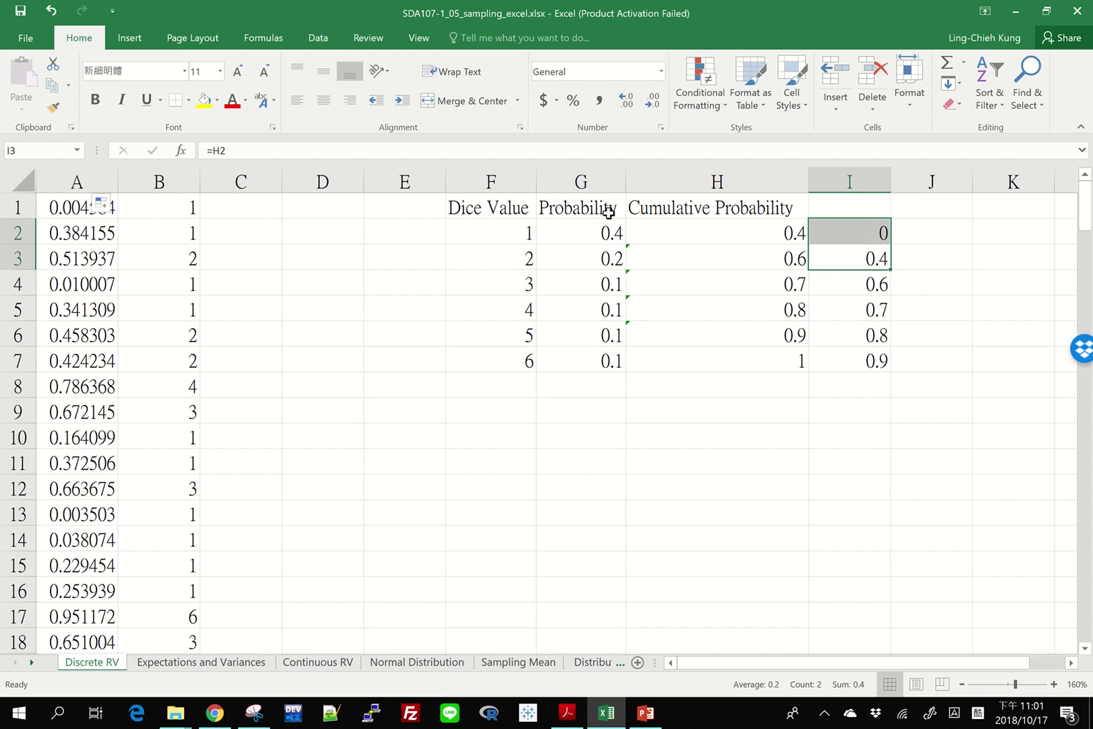
pyautogui.click(498, 231)
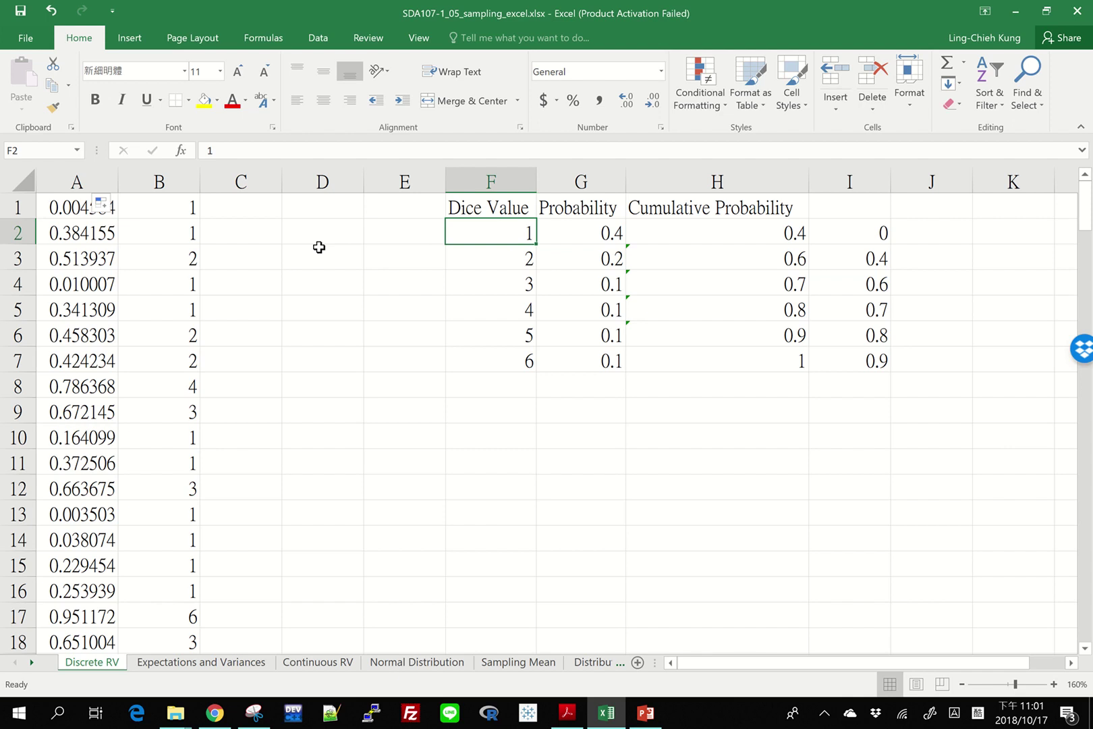
# Set face 1's probability to 0.1 in G2 and face 6's probability to 0.4 in G7.
pyautogui.press('Right')
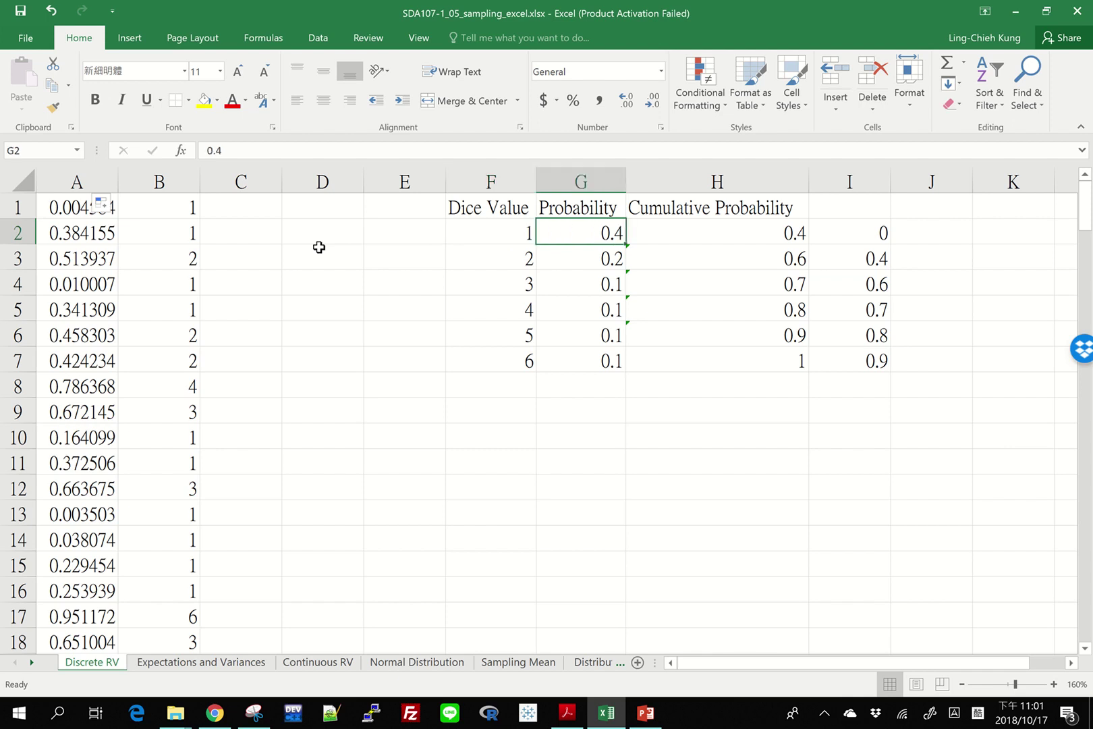
pyautogui.write('0.1')
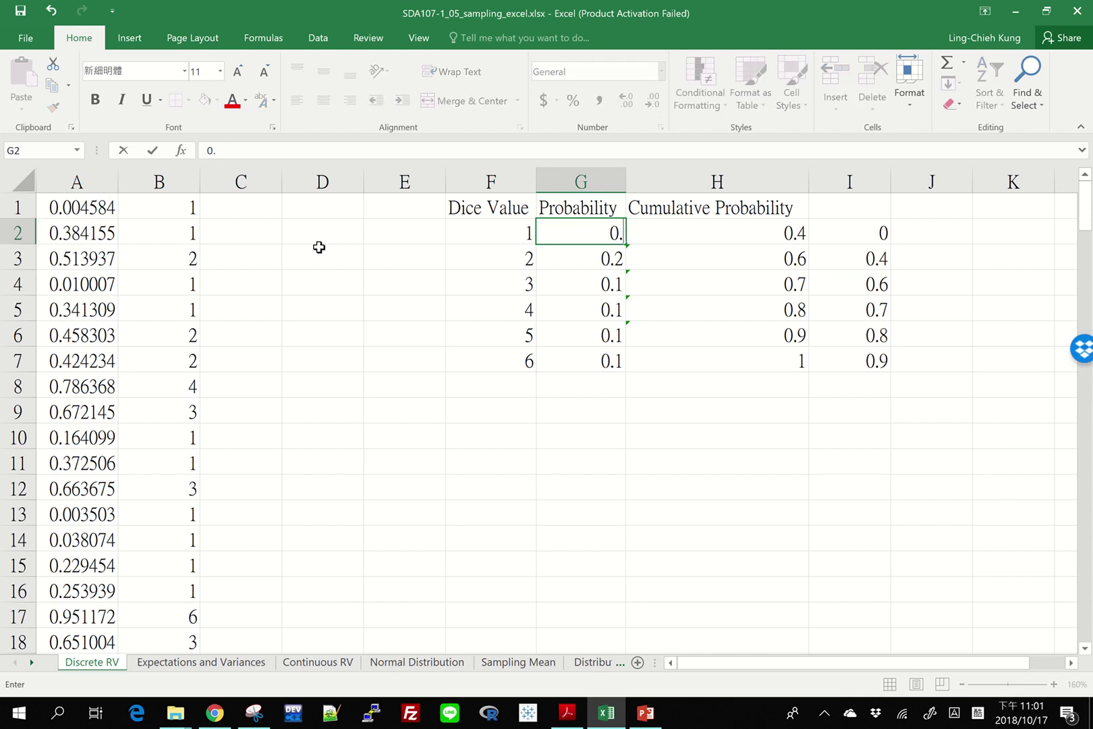
pyautogui.press('Return')
pyautogui.press('Down')
pyautogui.press('Down')
pyautogui.press('Down')
pyautogui.press('Down')
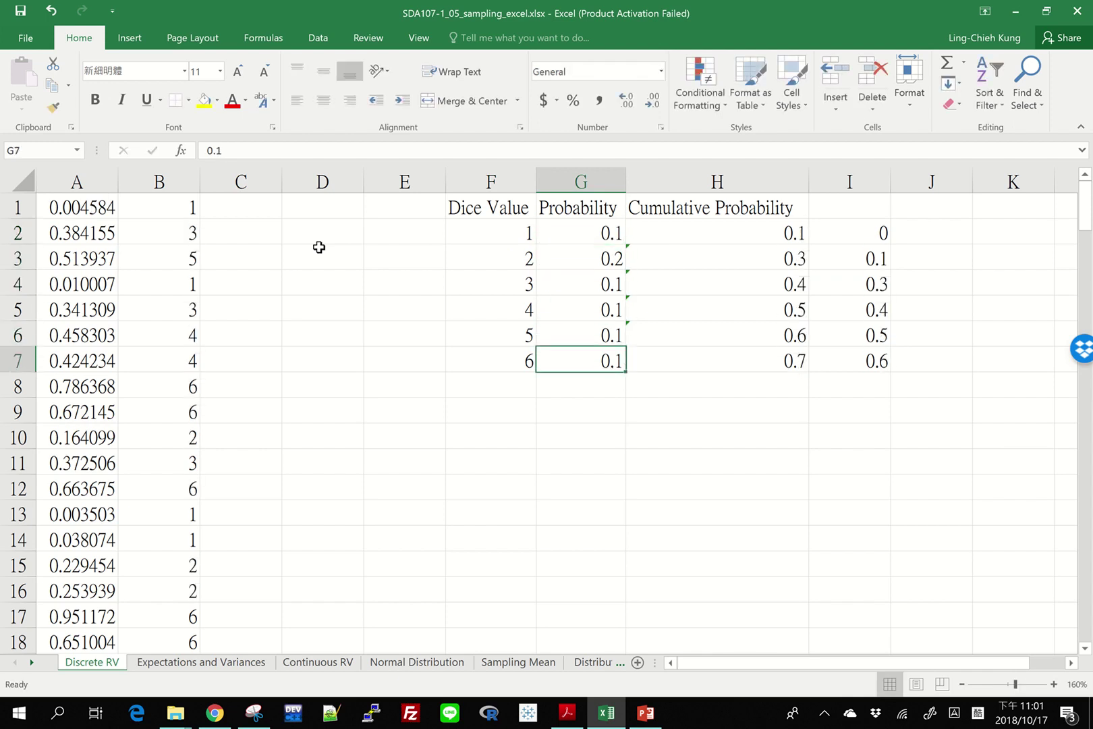
pyautogui.write('0.4')
pyautogui.press('Return')
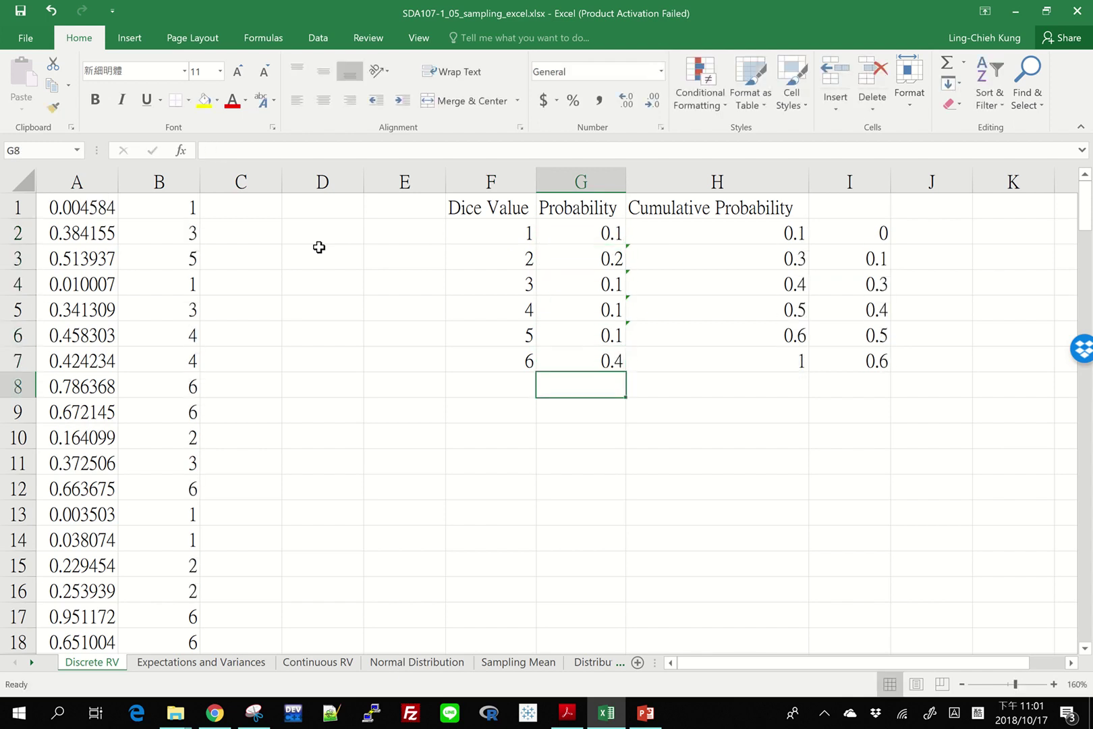
# Check the probability total and the updated lower bounds 0, 0.1, 0.3, 0.4, 0.5, 0.6.
pyautogui.press('Up')
pyautogui.hotkey('shift', 'Up')
pyautogui.hotkey('shift', 'Up')
pyautogui.hotkey('shift', 'Up')
pyautogui.hotkey('shift', 'Up')
pyautogui.hotkey('shift', 'Up')
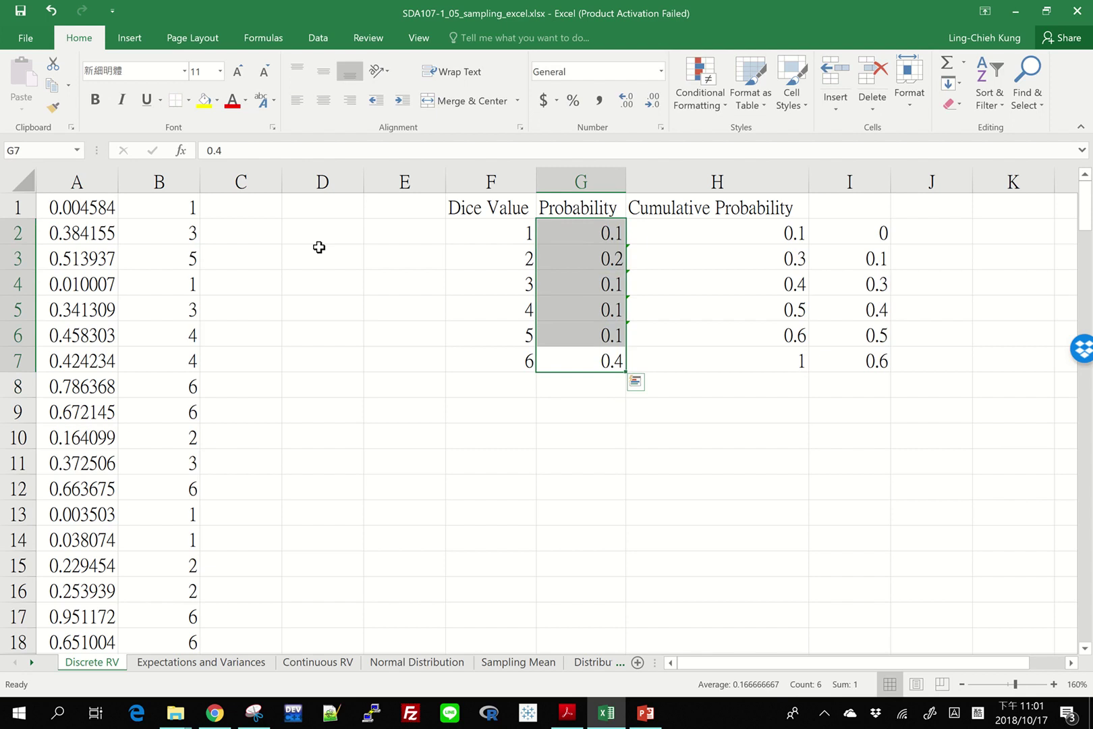
pyautogui.press('Down')
pyautogui.press('Up')
pyautogui.press('Up')
pyautogui.press('Up')
pyautogui.press('Up')
pyautogui.press('Up')
pyautogui.press('Up')
pyautogui.press('Up')
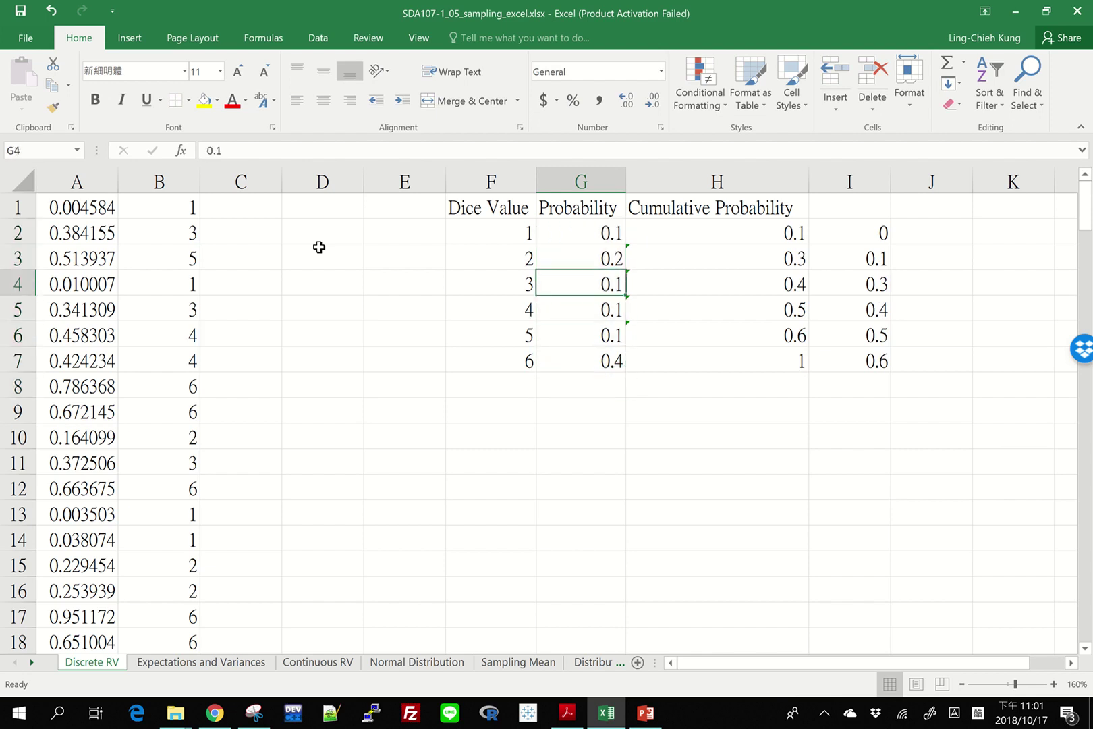
pyautogui.press('Down')
pyautogui.press('Right')
pyautogui.press('Right')
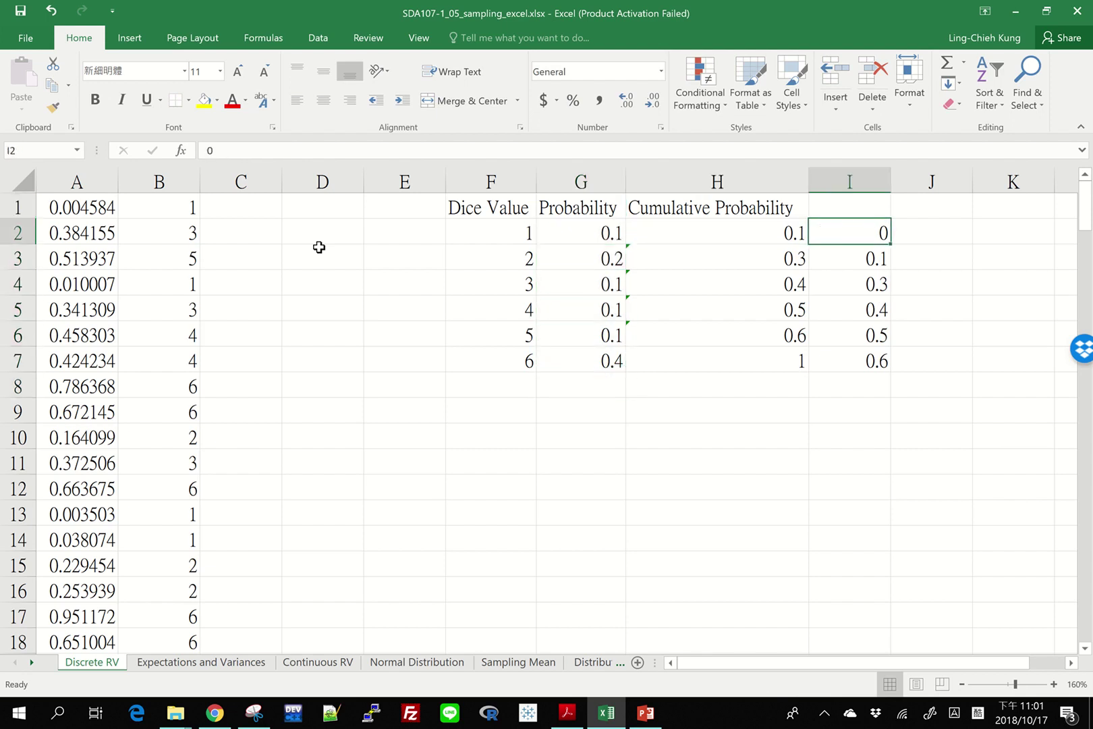
pyautogui.hotkey('shift', 'Down')
pyautogui.hotkey('shift', 'Down')
pyautogui.hotkey('shift', 'Down')
pyautogui.hotkey('shift', 'Down')
pyautogui.hotkey('shift', 'Down')
pyautogui.hotkey('shift', 'Down')
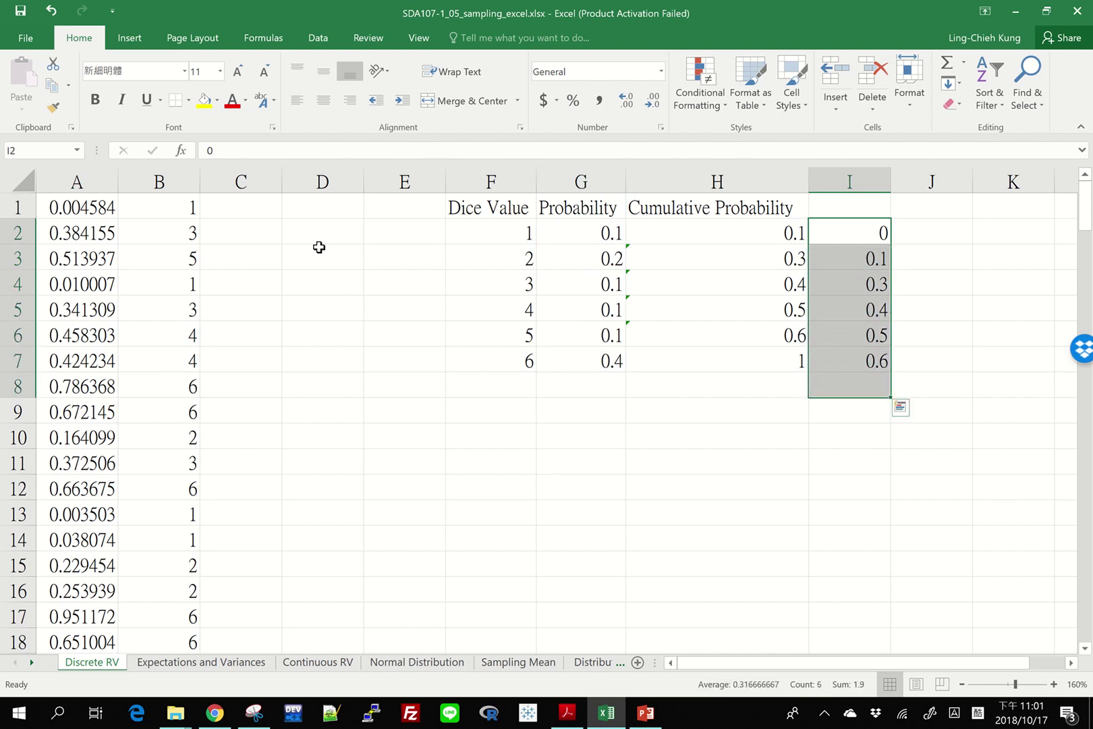
pyautogui.hotkey('shift', 'Up')
# Review the recalculated simulated die values in column B.
pyautogui.press('Left')
pyautogui.press('Left')
pyautogui.press('Left')
pyautogui.press('Left')
pyautogui.press('Left')
pyautogui.press('Left')
pyautogui.press('Left')
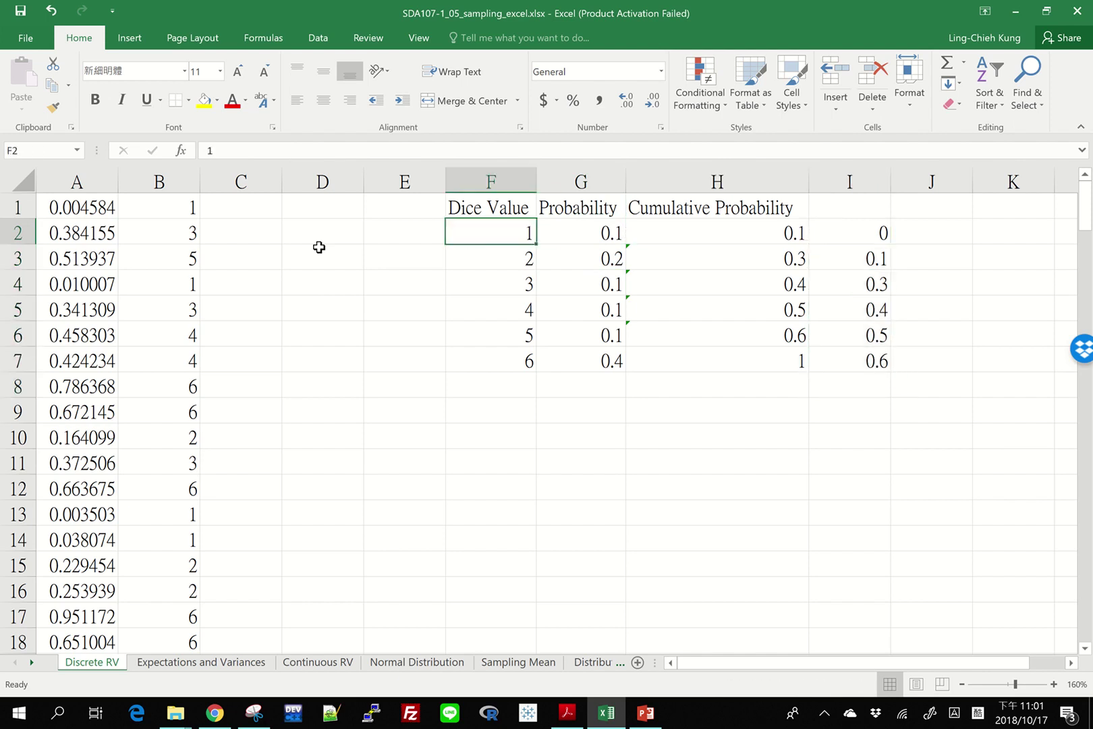
pyautogui.press('Down')
pyautogui.press('Down')
pyautogui.press('Down')
pyautogui.press('Down')
pyautogui.press('Down')
pyautogui.press('Down')
pyautogui.press('Down')
pyautogui.press('Down')
pyautogui.press('Down')
pyautogui.press('Down')
pyautogui.press('Down')
pyautogui.press('Down')
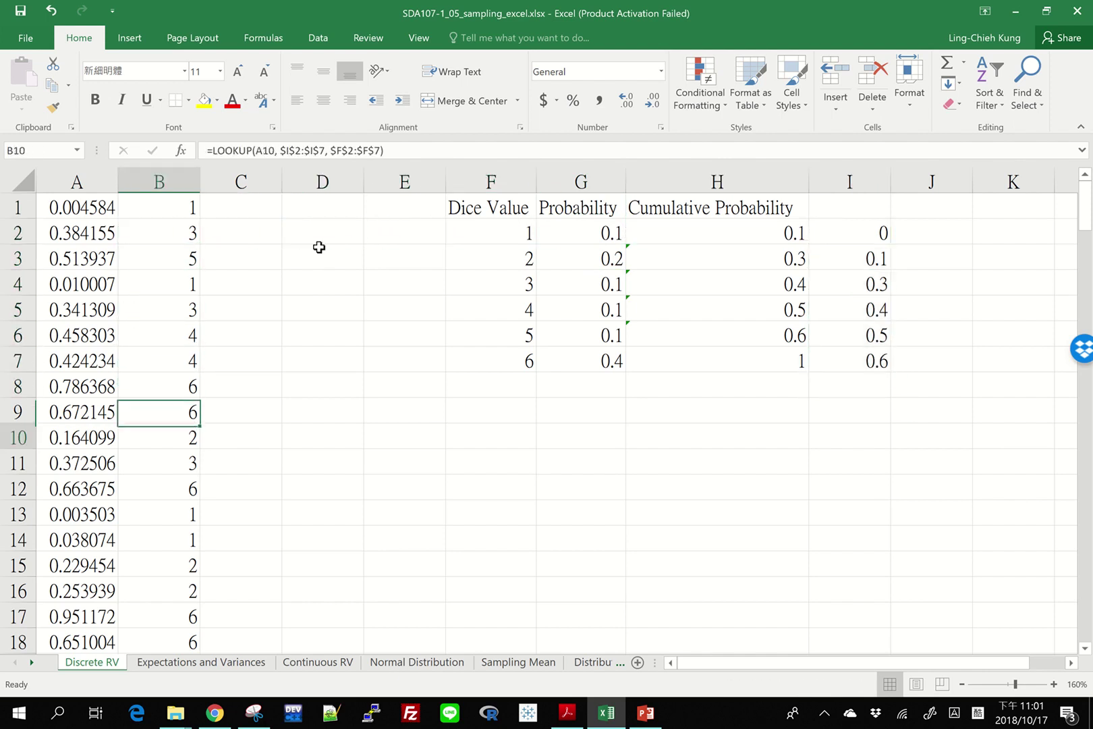
pyautogui.press('Down')
pyautogui.press('Down')
pyautogui.press('Down')
pyautogui.press('Down')
pyautogui.press('Down')
pyautogui.press('Up')
pyautogui.press('Up')
pyautogui.press('Up')
pyautogui.press('Up')
pyautogui.press('Up')
pyautogui.press('Up')
pyautogui.hotkey('ctrl', 'Up')
pyautogui.press('Right')
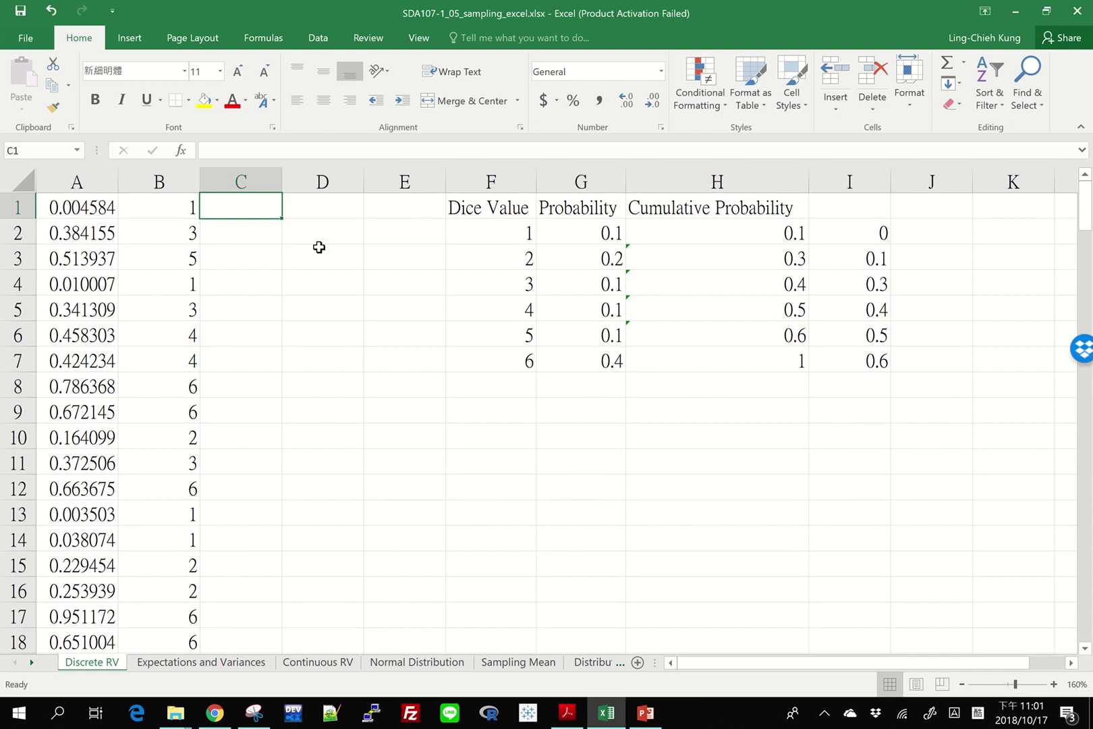
# Enter the letters A, B, C, D, E, F as the dice values in F2:F7.
pyautogui.press('Down')
pyautogui.press('Right')
pyautogui.press('Right')
pyautogui.press('Right')
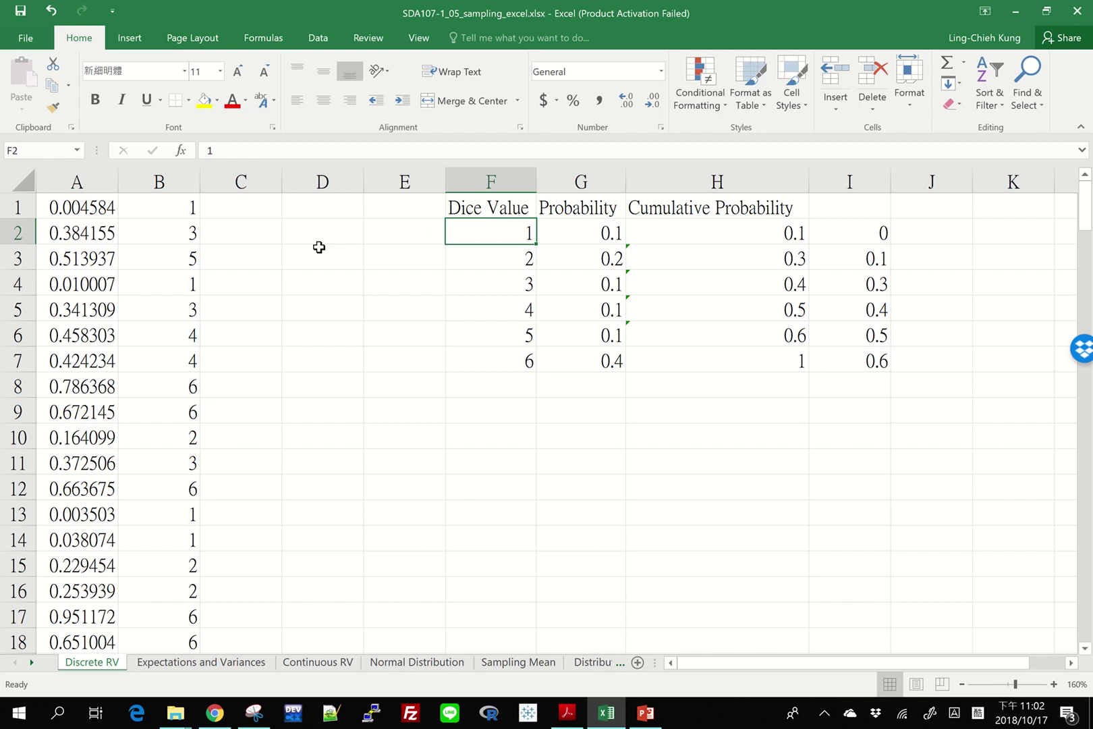
pyautogui.write('A')
pyautogui.press('Return')
pyautogui.write('B')
pyautogui.press('Return')
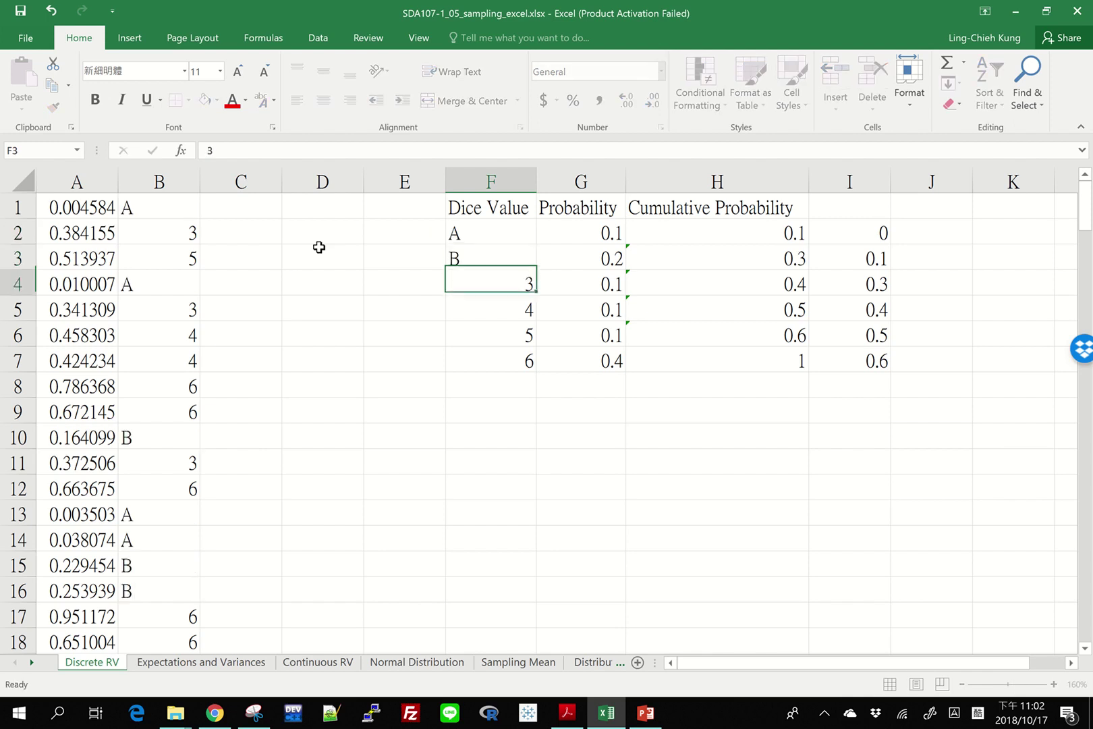
pyautogui.write('C')
pyautogui.press('Return')
pyautogui.write('D')
pyautogui.press('Return')
pyautogui.write('E')
pyautogui.press('Return')
pyautogui.write('F')
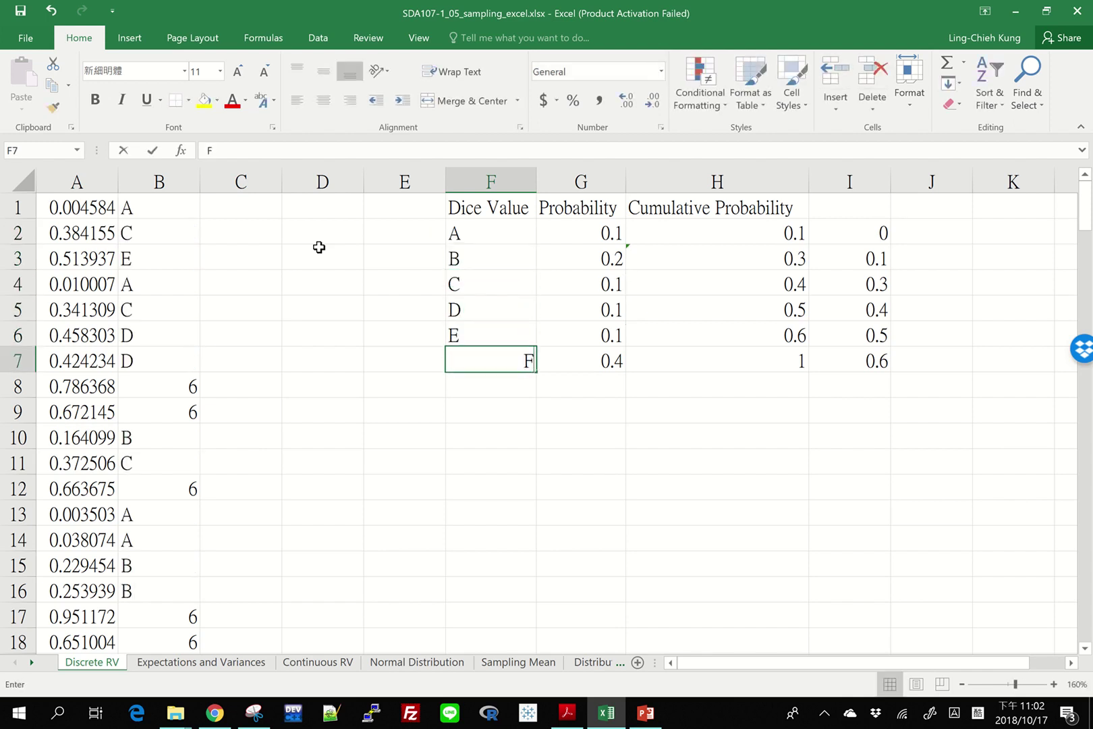
pyautogui.press('Return')
pyautogui.press('shift')
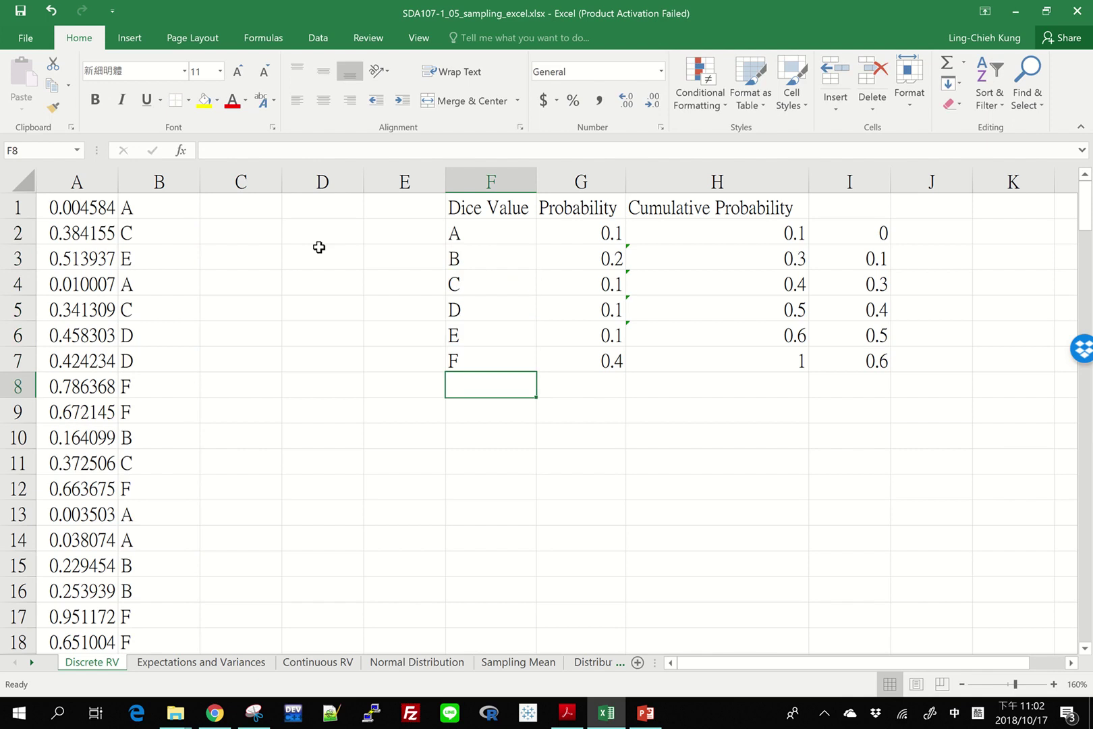